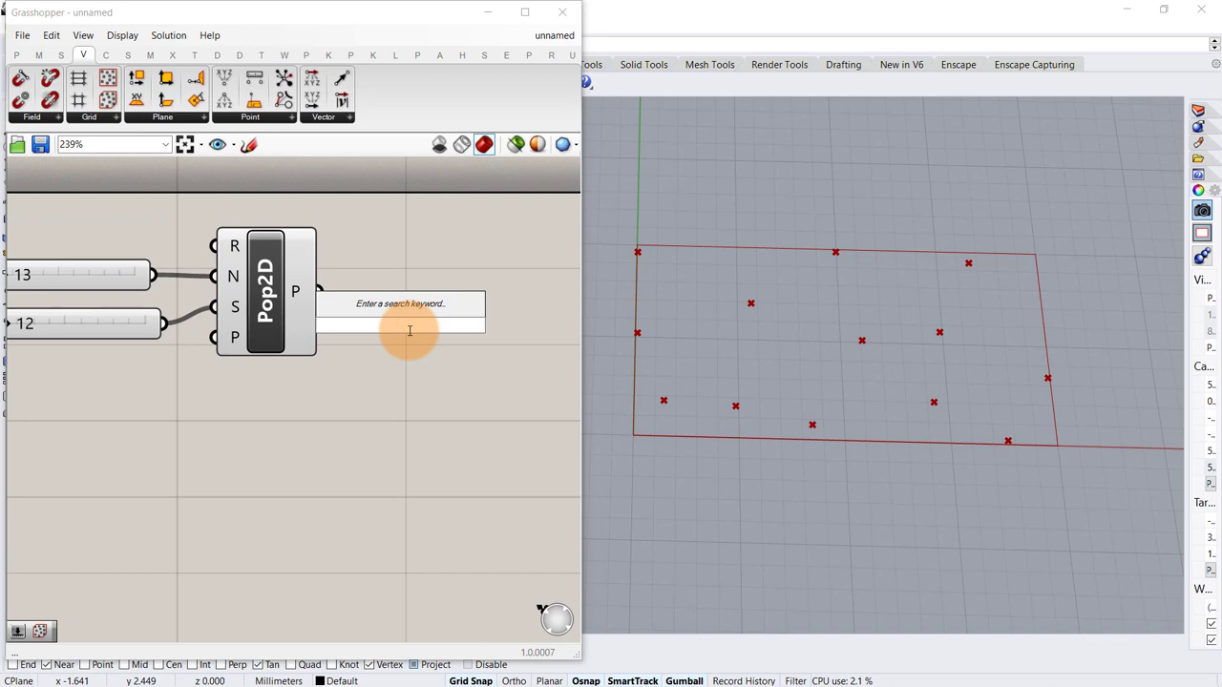
# Add Cocoon's Point Charge component and connect the Pop2D points output to its P input
pyautogui.write('point')
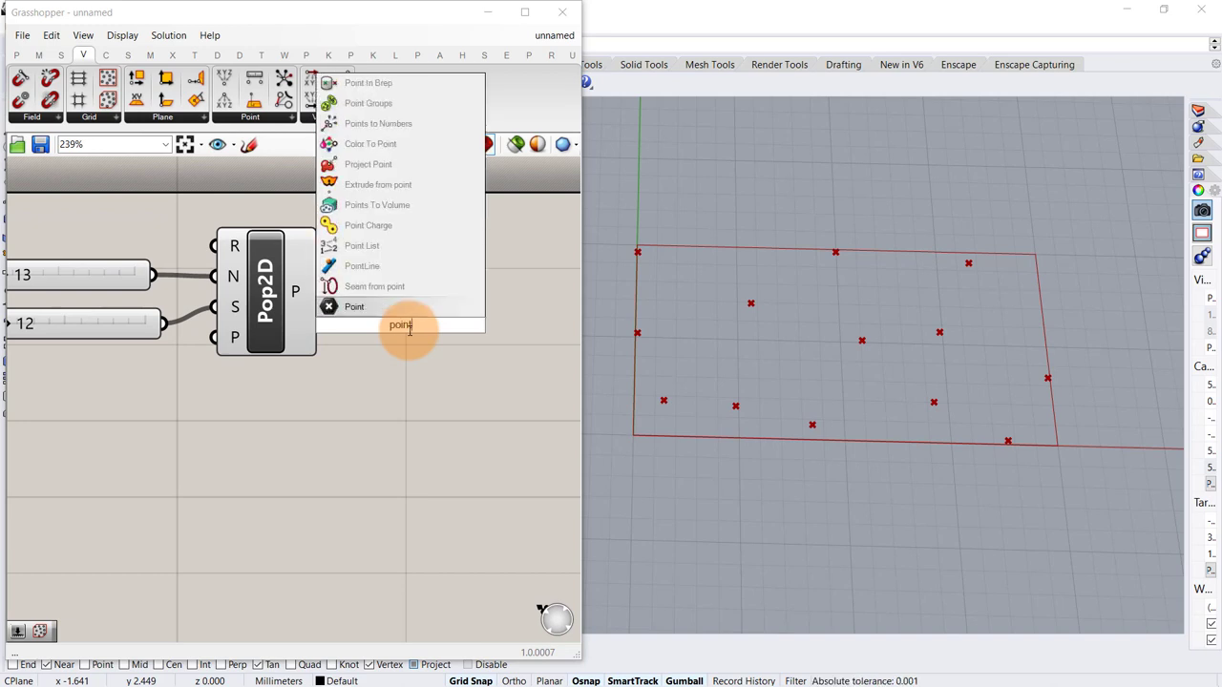
pyautogui.write(' cc')
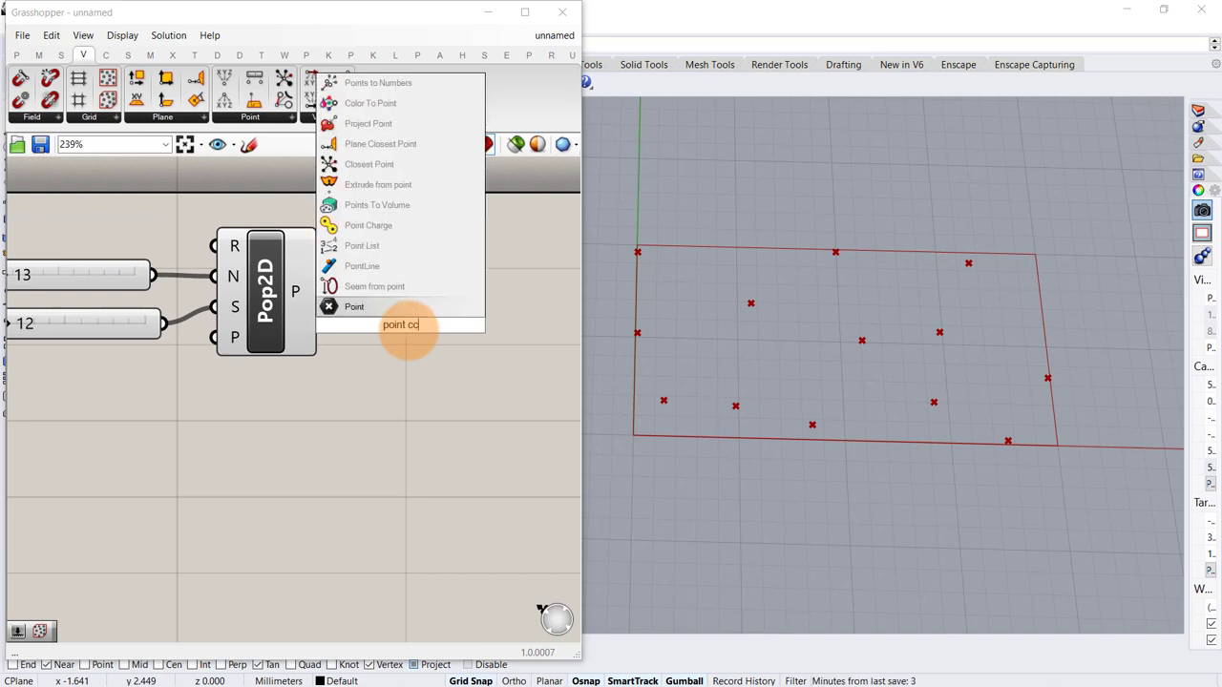
pyautogui.press('BackSpace')
pyautogui.write('ha')
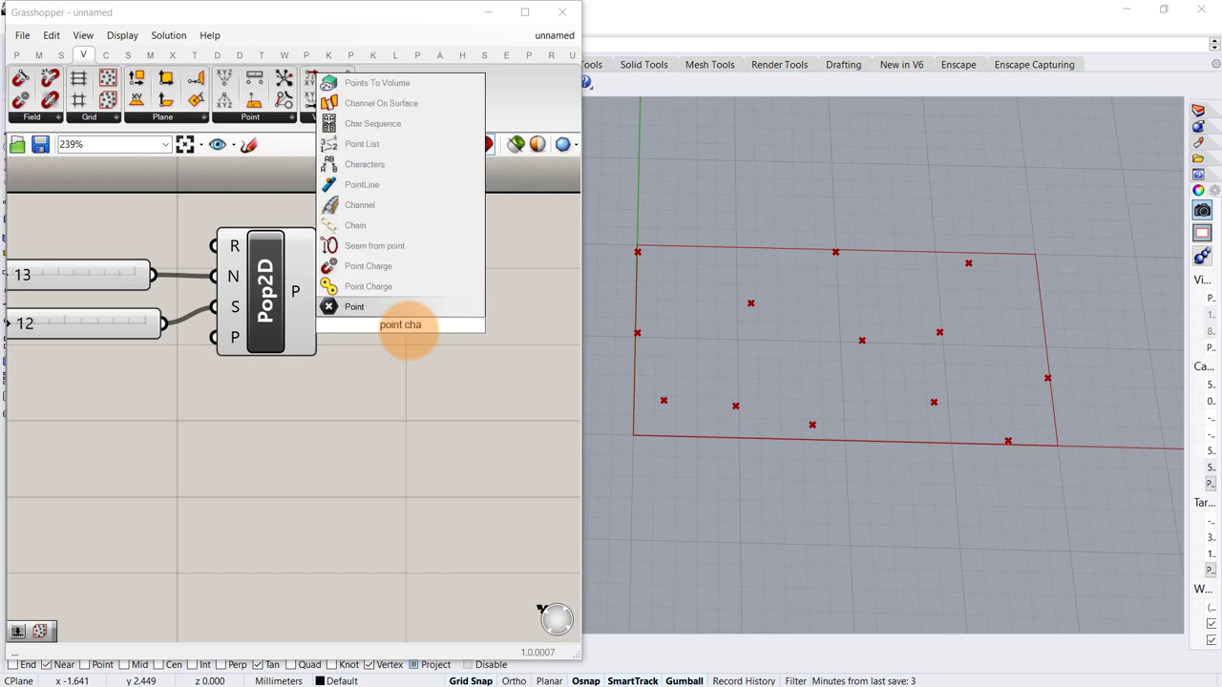
pyautogui.click(410, 287)
pyautogui.moveTo(423, 351); pyautogui.dragTo(454, 403)
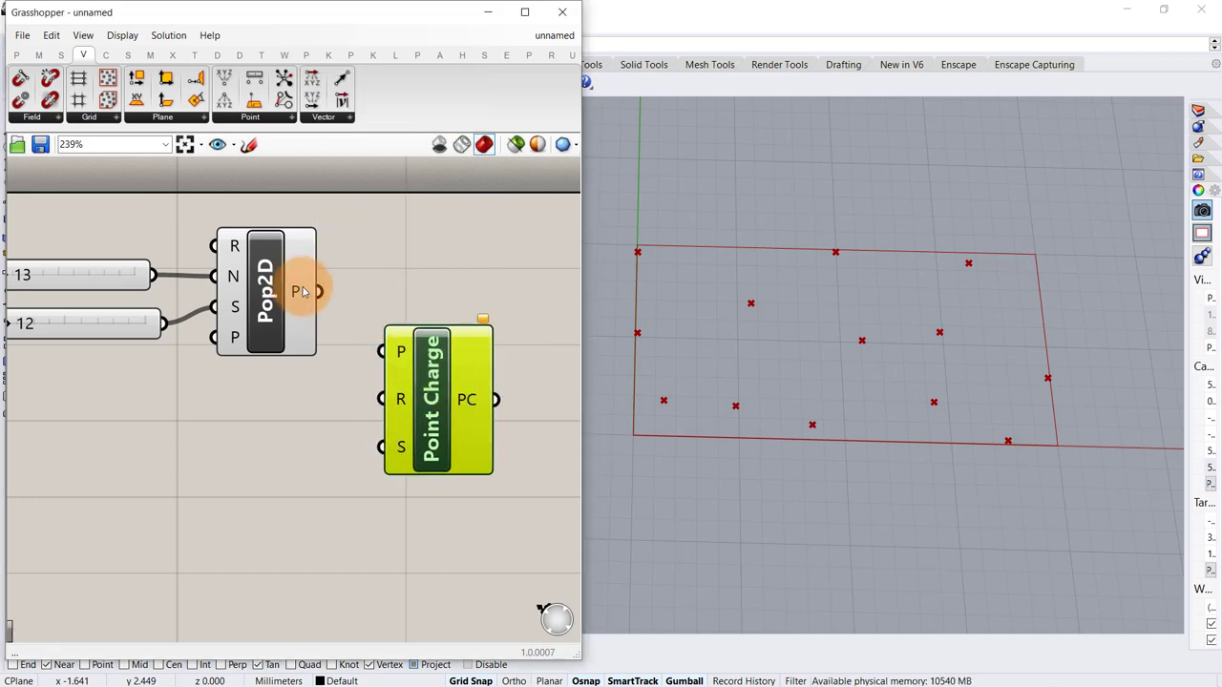
pyautogui.moveTo(303, 291)
pyautogui.mouseDown()
pyautogui.moveTo(393, 354)
pyautogui.moveTo(382, 351)
pyautogui.mouseUp()
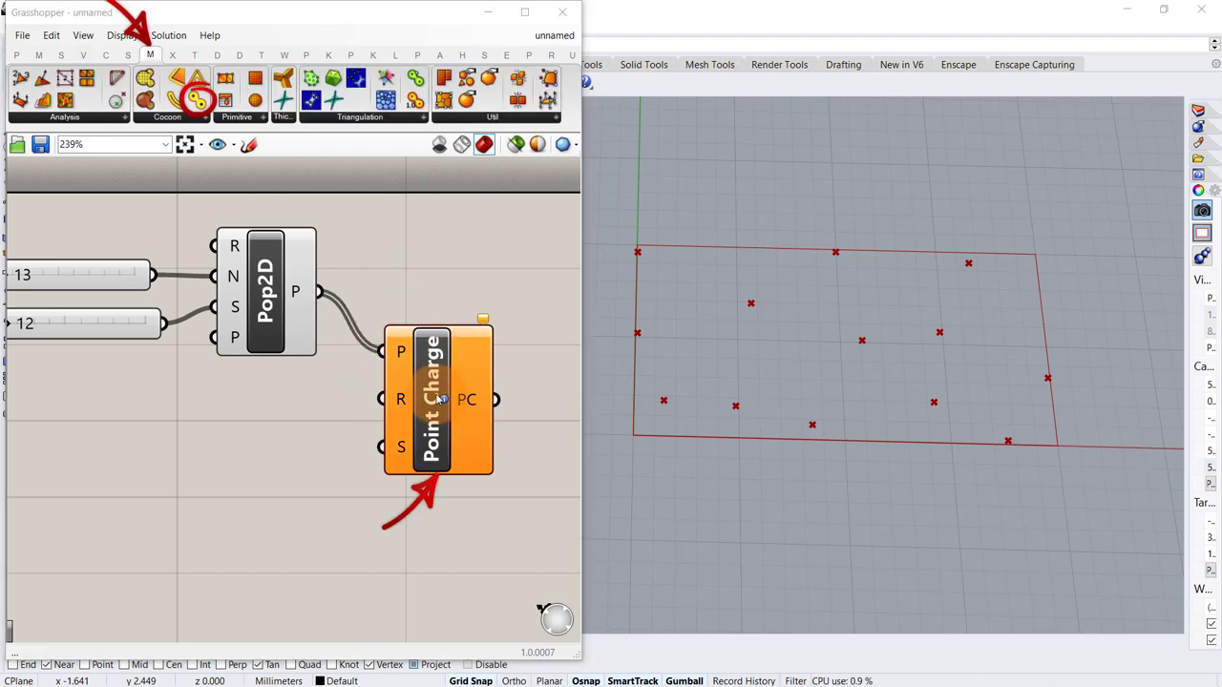
pyautogui.moveTo(424, 436); pyautogui.dragTo(441, 298, button='right')
pyautogui.moveTo(440, 296); pyautogui.dragTo(448, 336)
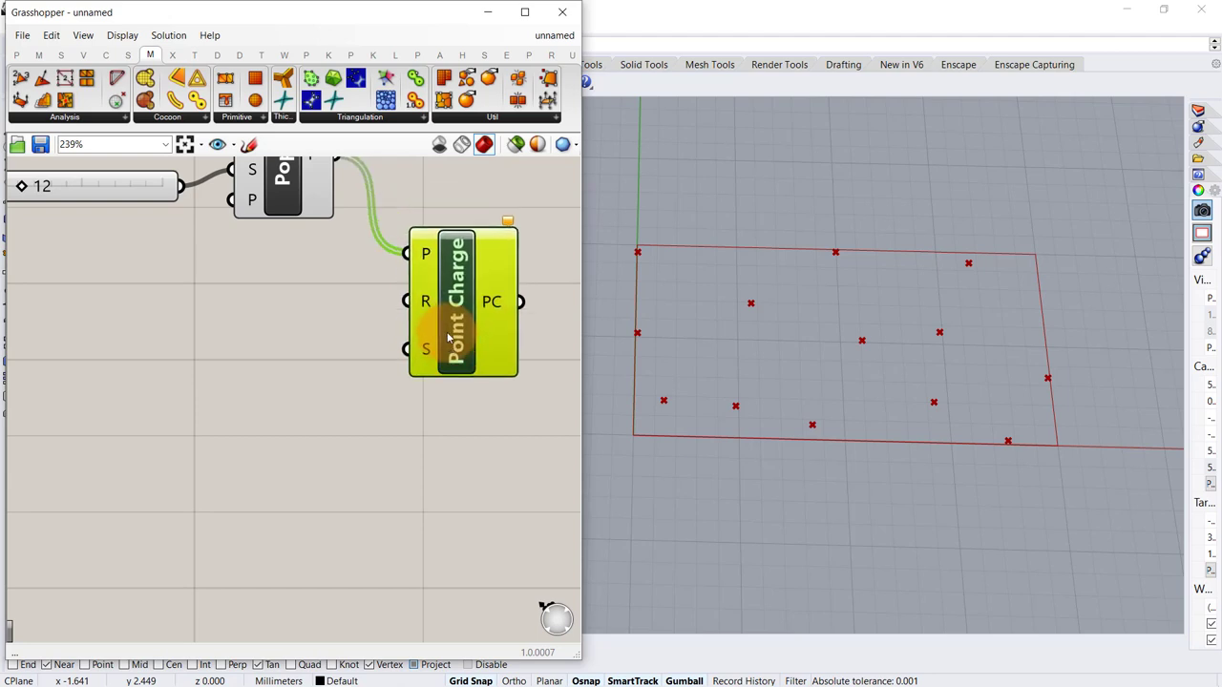
# Add a Gene Pool beside Point Charge and connect it to the component's R input
pyautogui.click(268, 346)
pyautogui.doubleClick(275, 360)
pyautogui.write('ge')
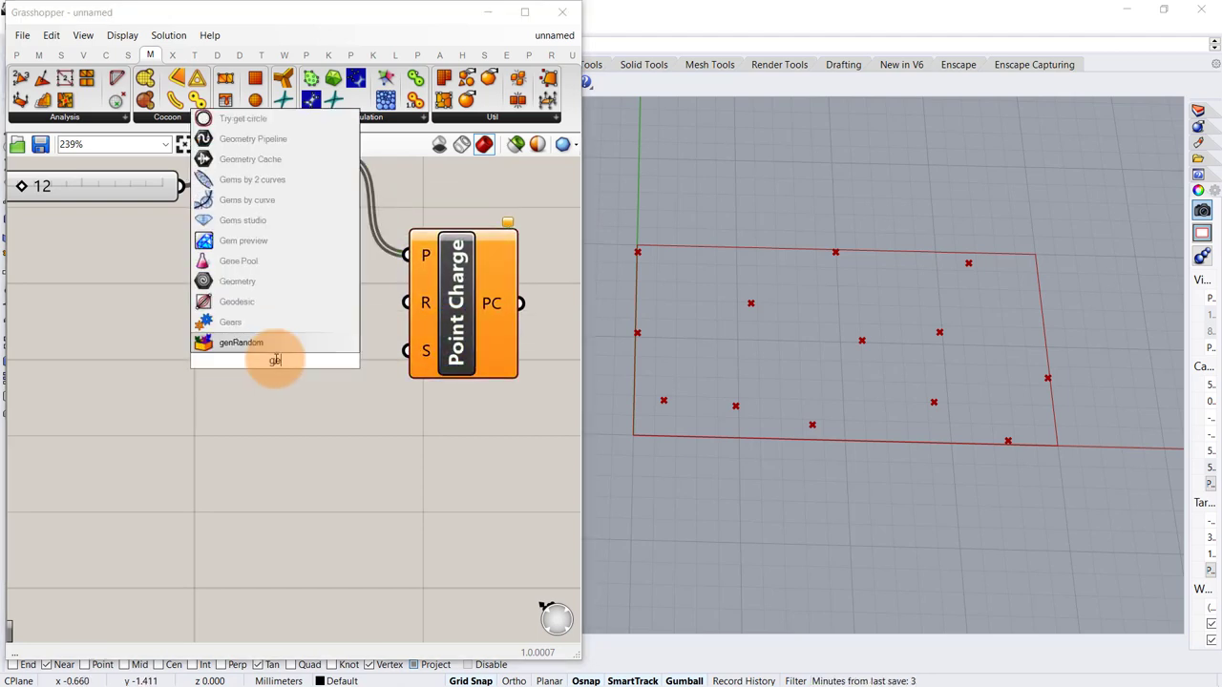
pyautogui.write('ne')
pyautogui.press('Return')
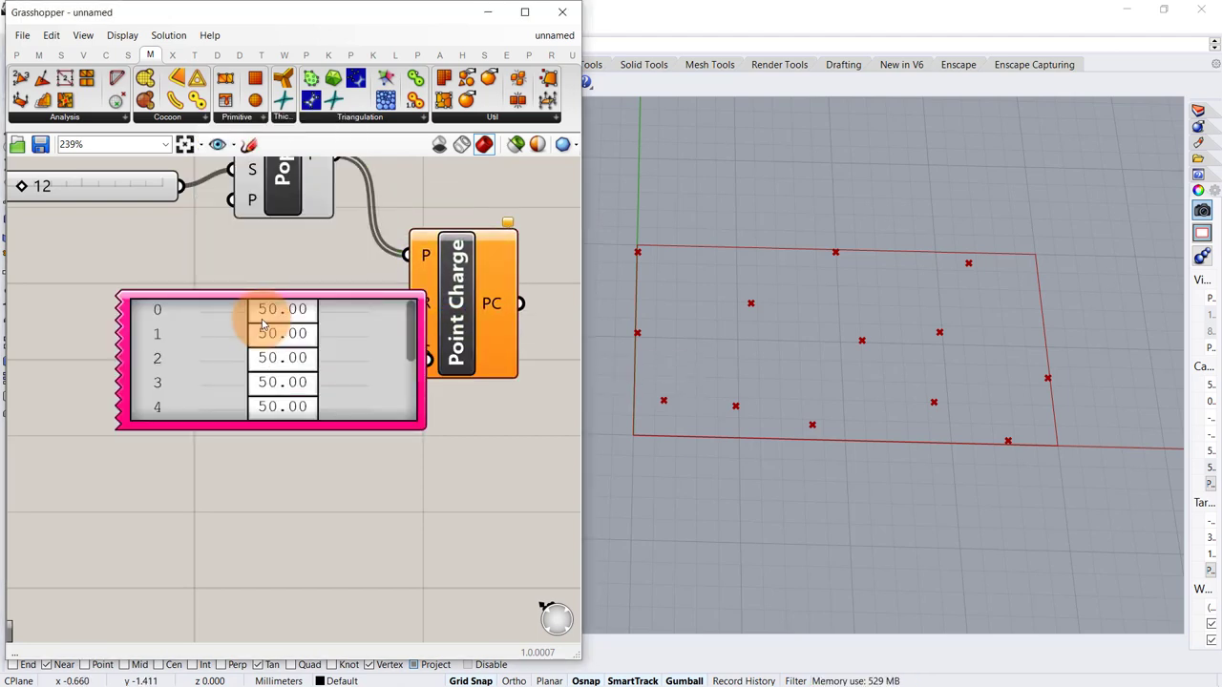
pyautogui.moveTo(334, 354); pyautogui.dragTo(227, 367)
pyautogui.moveTo(335, 379); pyautogui.dragTo(367, 318)
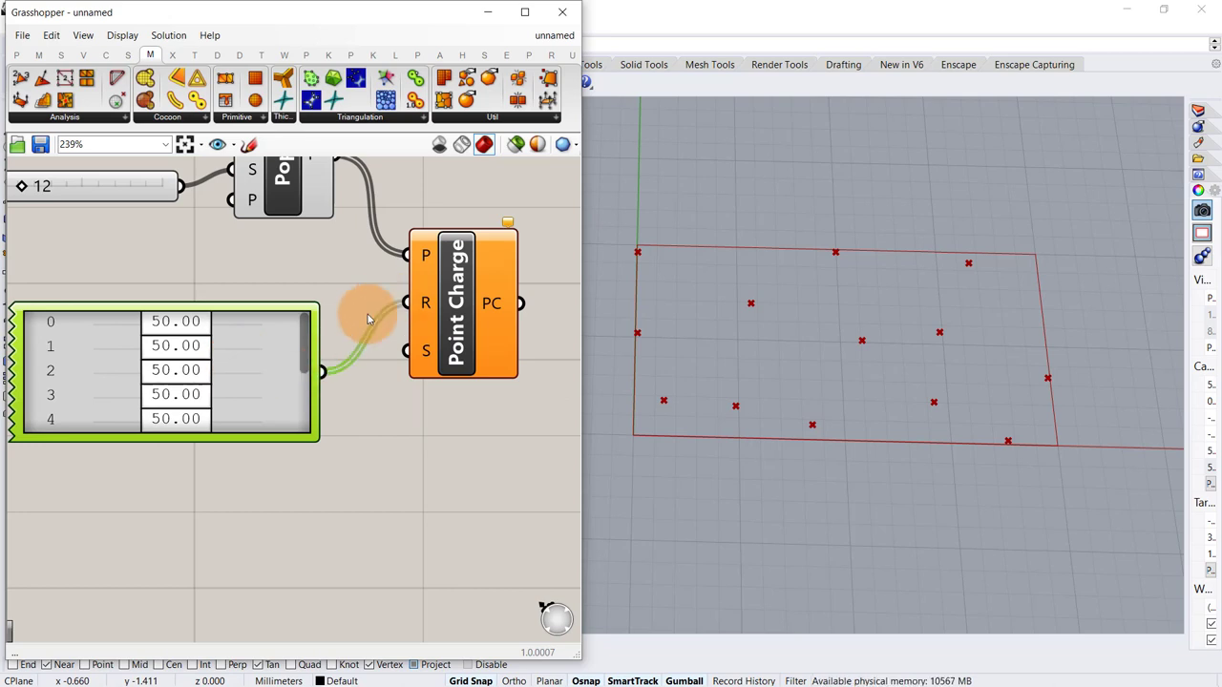
# Resize the Gene Pool to show all ten genes and set its maximum value to 10.00
pyautogui.scroll(-2, 277, 354)
pyautogui.scroll(2, 346, 362)
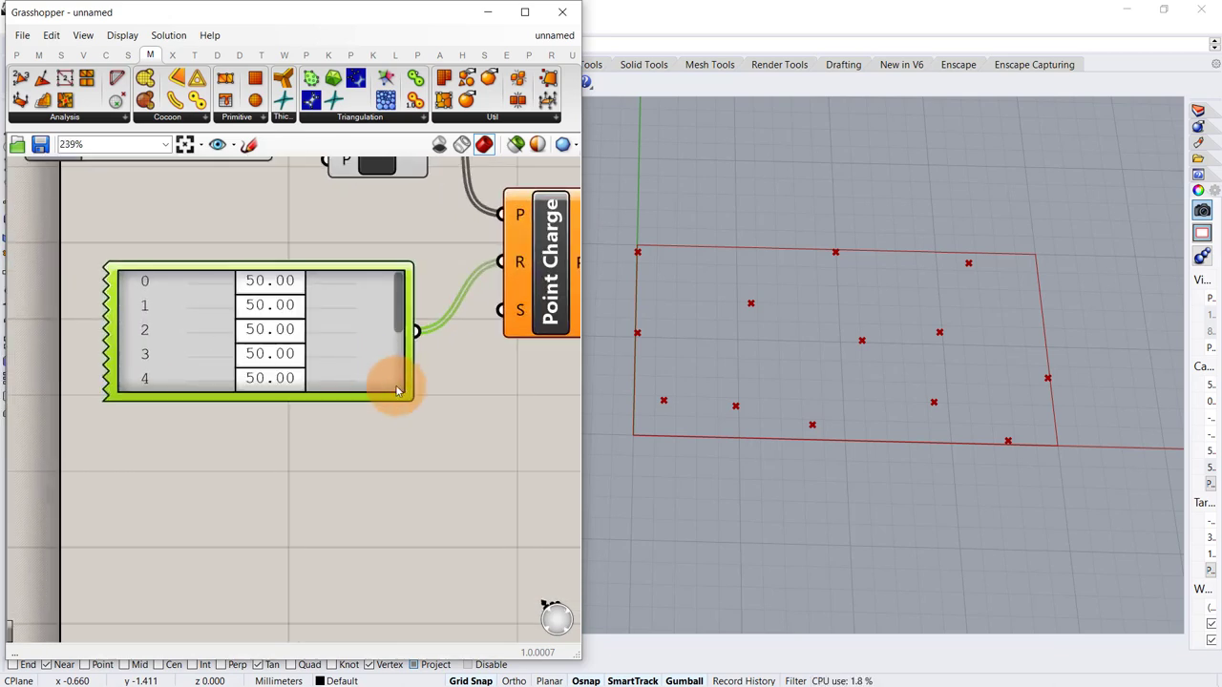
pyautogui.moveTo(410, 399); pyautogui.dragTo(349, 542)
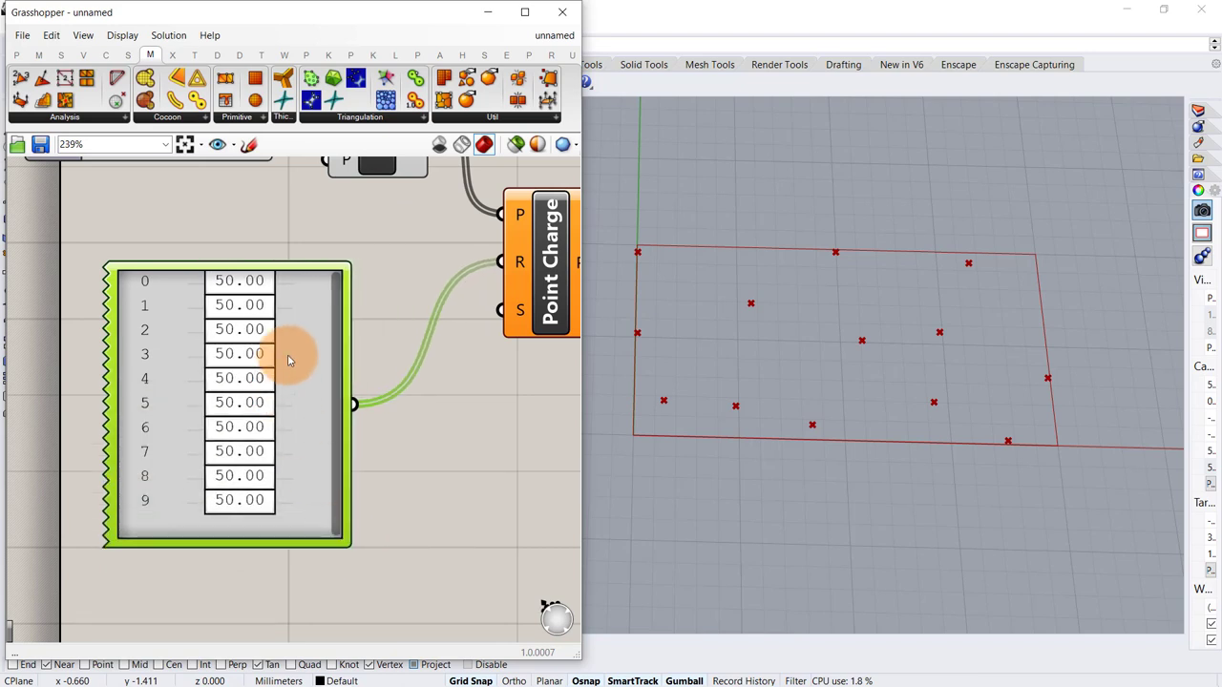
pyautogui.rightClick(291, 356)
pyautogui.click(325, 436)
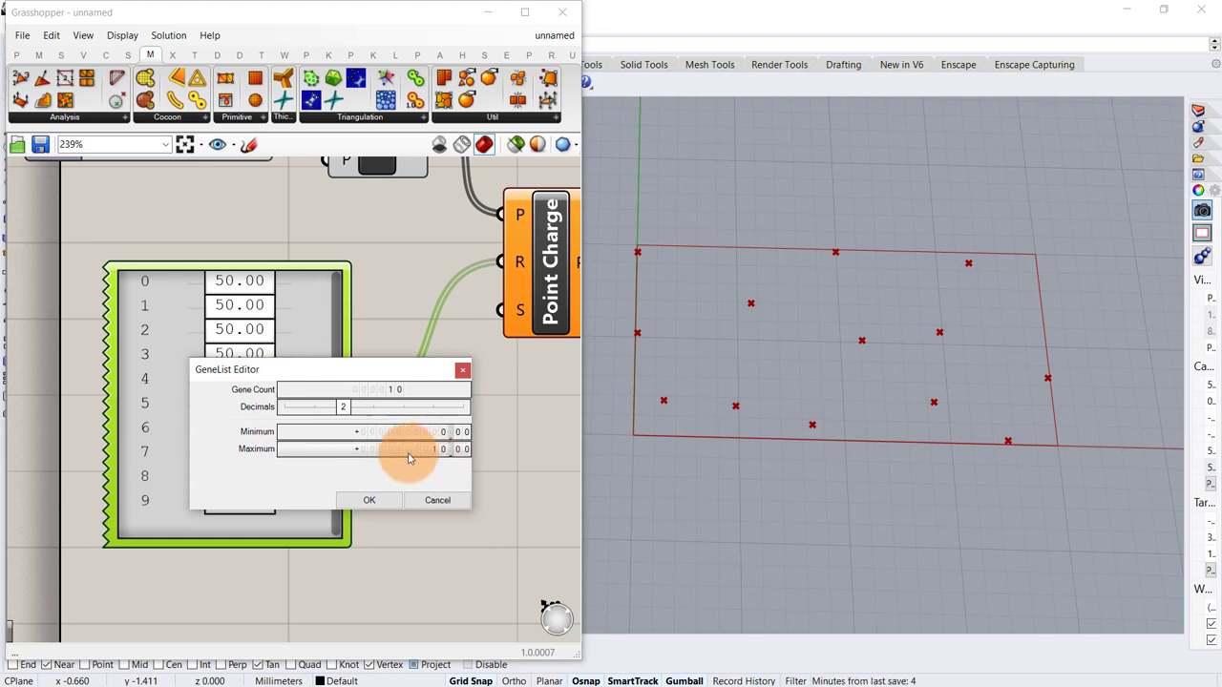
pyautogui.click(370, 500)
# Set genes 0 to 9 to 3.90, 6.65, 3.45, 6.45, 5.35, 6.30, 6.20, 3.65, 6.45 and 3.80
pyautogui.scroll(1, 277, 377)
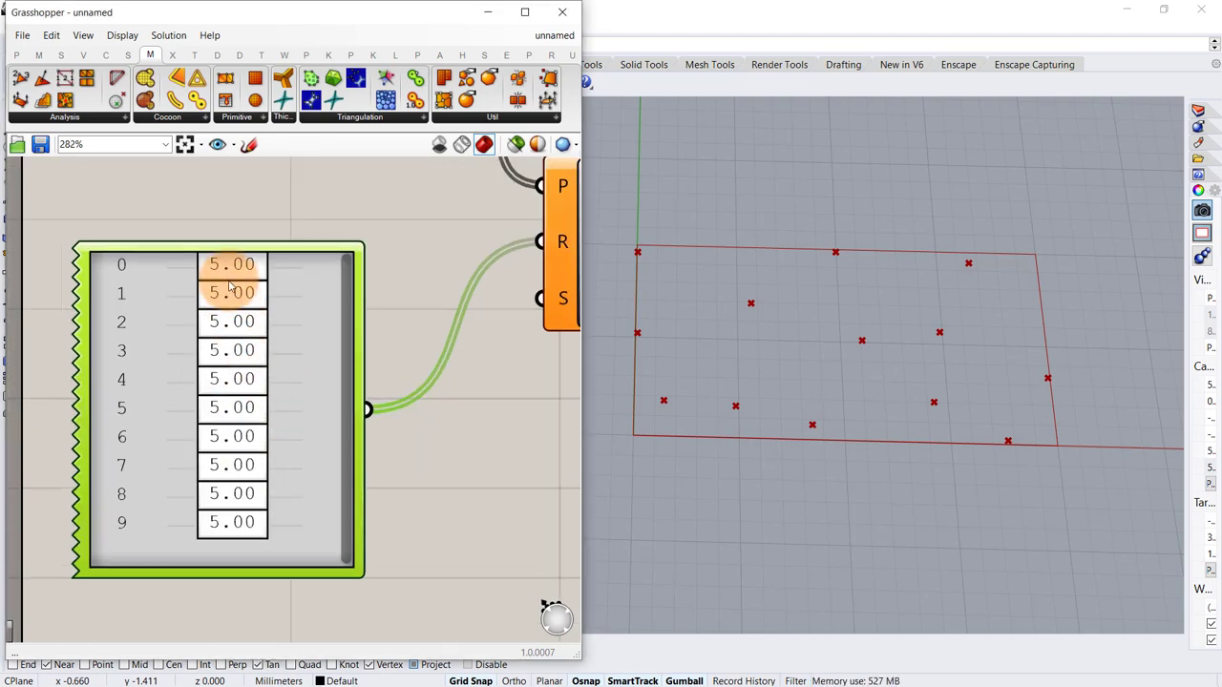
pyautogui.moveTo(227, 292)
pyautogui.mouseDown()
pyautogui.moveTo(259, 306)
pyautogui.moveTo(229, 330)
pyautogui.moveTo(240, 380)
pyautogui.mouseUp()
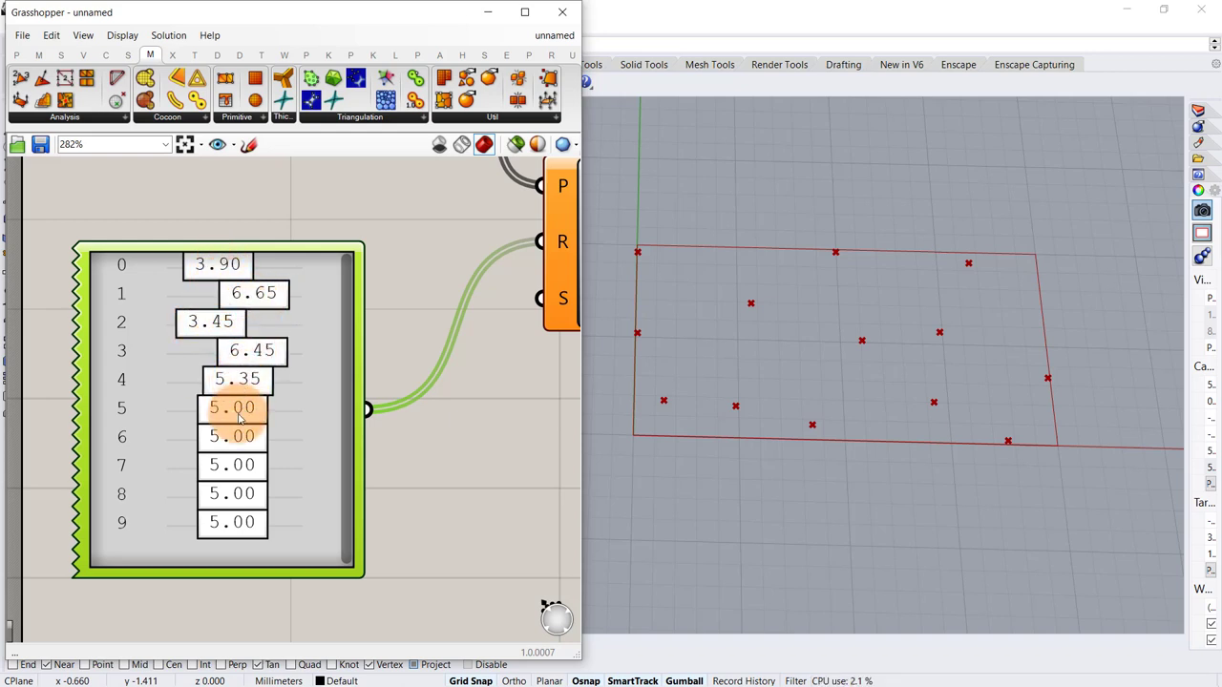
pyautogui.moveTo(255, 420)
pyautogui.mouseDown()
pyautogui.moveTo(253, 449)
pyautogui.moveTo(225, 487)
pyautogui.mouseUp()
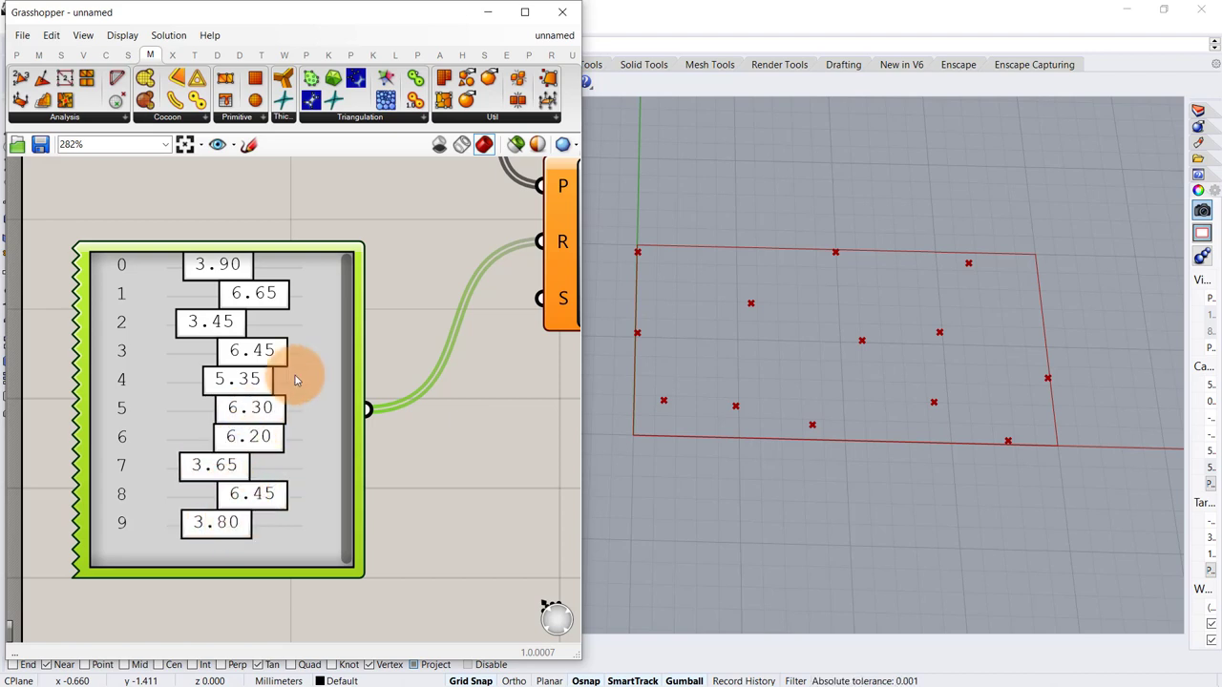
# Create a number slider from 20, connect it to Point Charge's S input, and set it to 10
pyautogui.scroll(-2, 307, 312)
pyautogui.moveTo(373, 318); pyautogui.dragTo(198, 300, button='right')
pyautogui.doubleClick(229, 398)
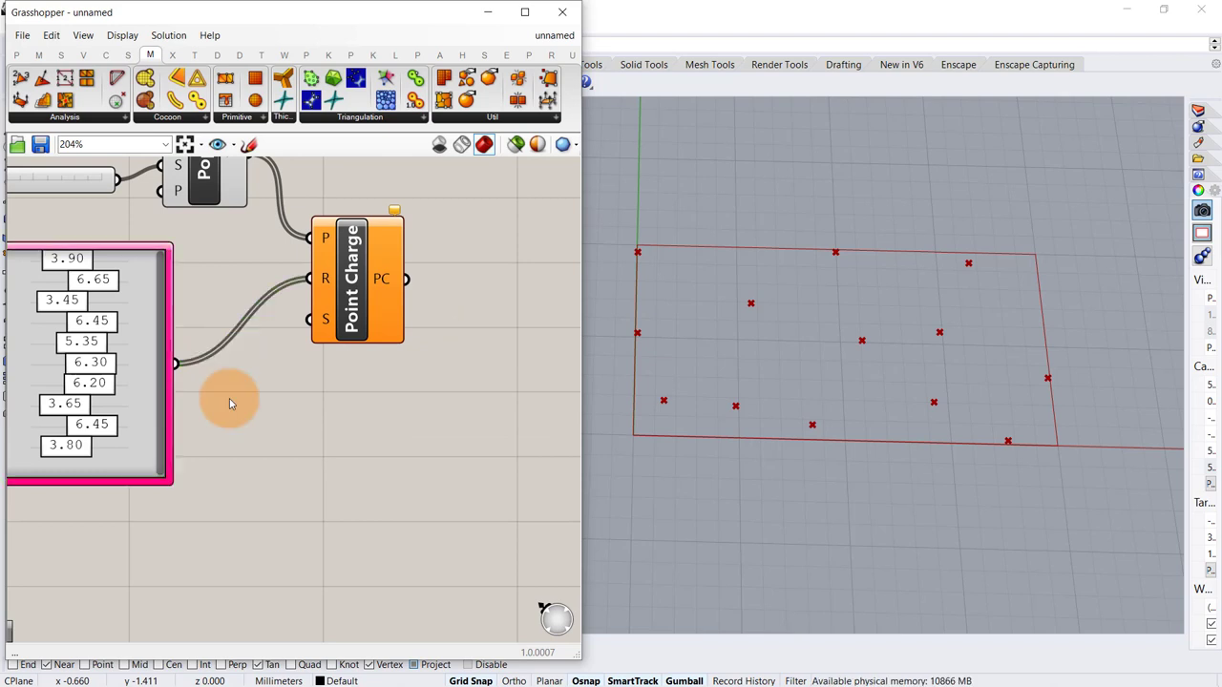
pyautogui.write('20')
pyautogui.press('Return')
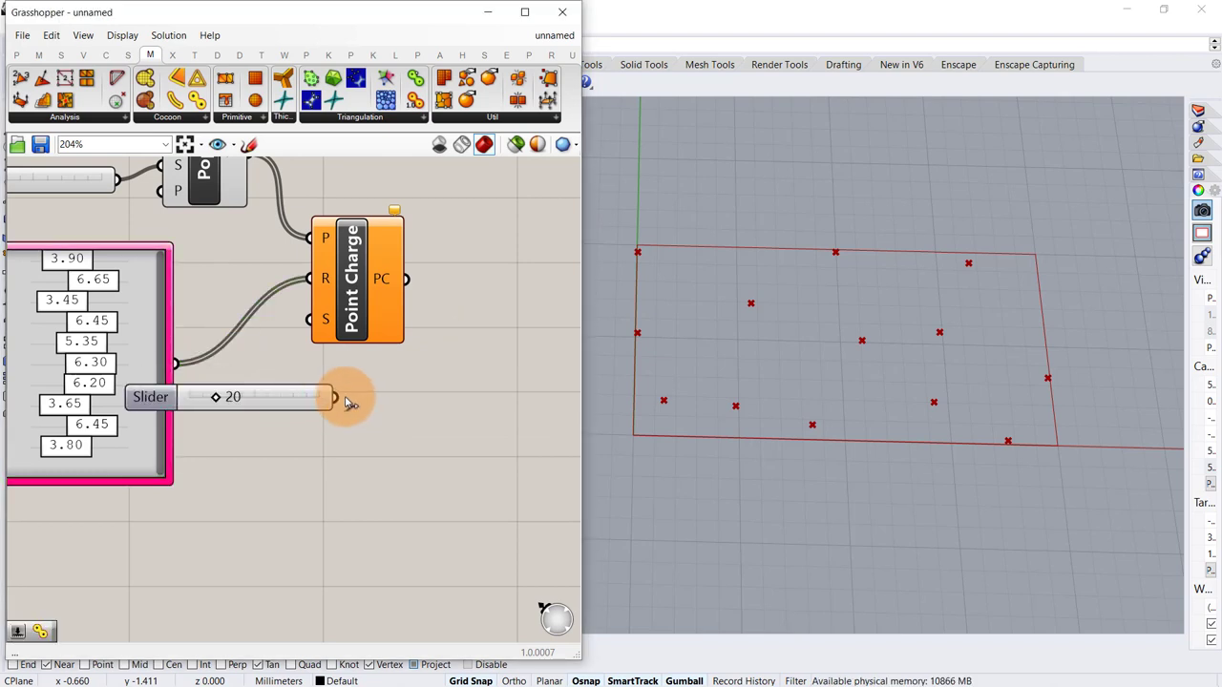
pyautogui.moveTo(347, 400); pyautogui.dragTo(460, 314)
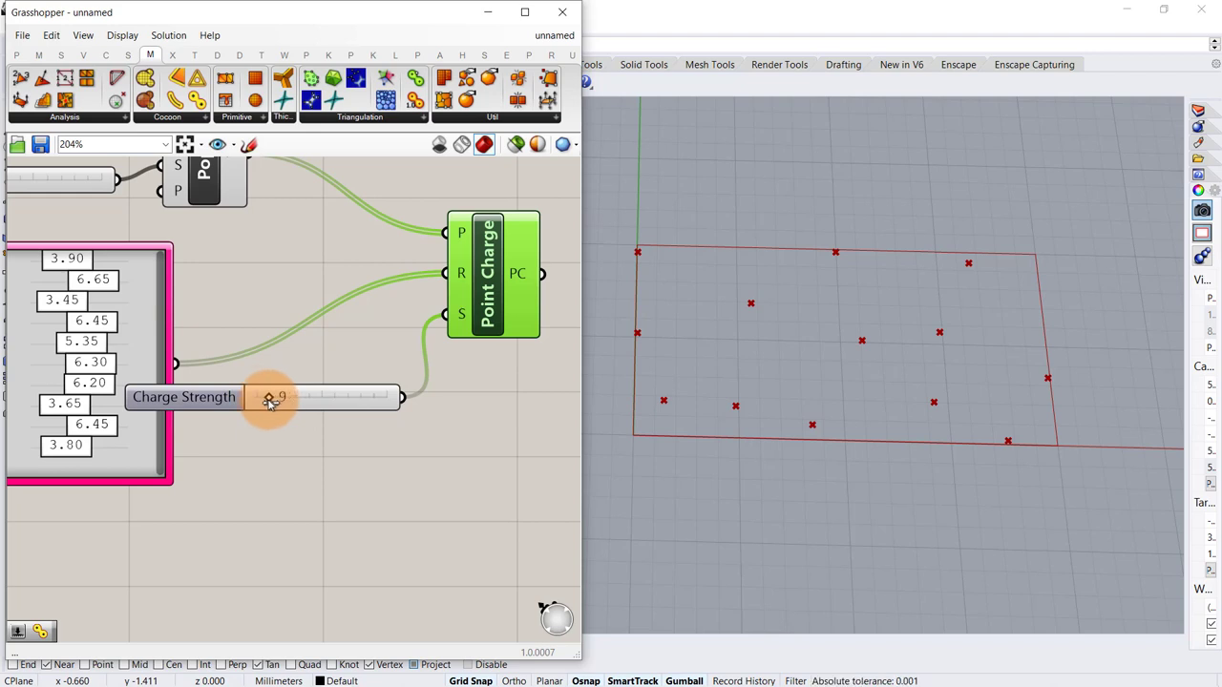
pyautogui.moveTo(270, 401); pyautogui.dragTo(318, 416)
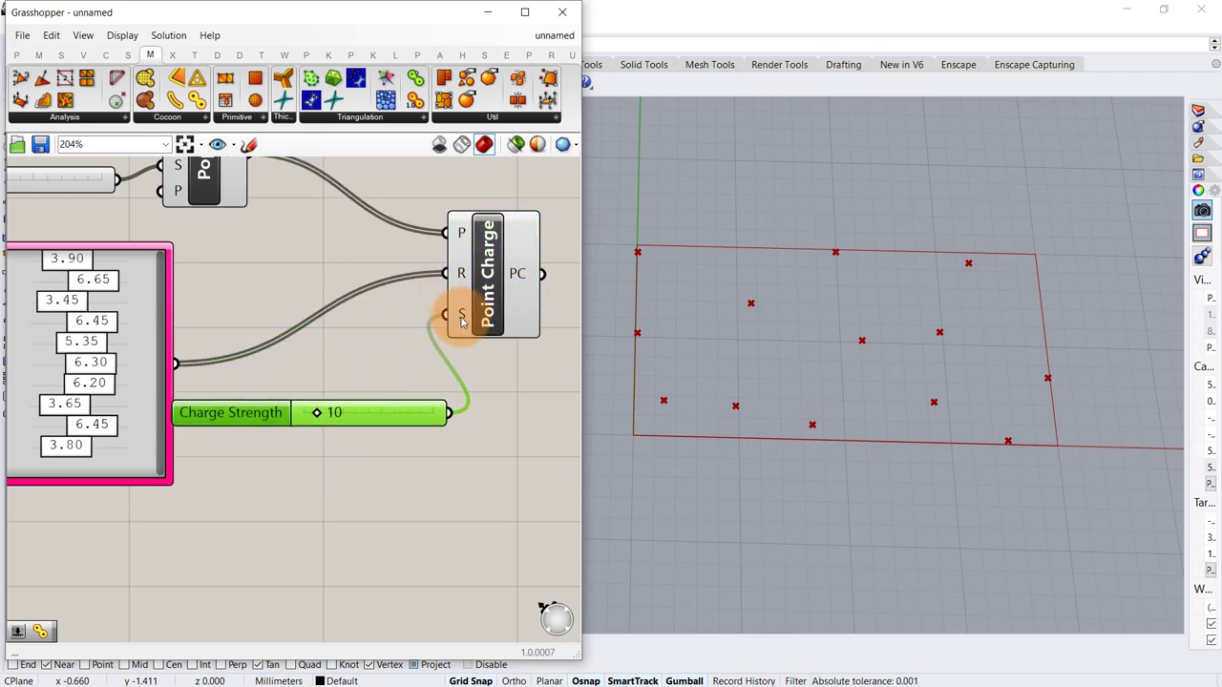
pyautogui.click(484, 378)
pyautogui.moveTo(485, 378); pyautogui.dragTo(274, 416, button='right')
pyautogui.scroll(-1, 309, 409)
pyautogui.moveTo(389, 323); pyautogui.dragTo(354, 309, button='right')
pyautogui.doubleClick(355, 310)
pyautogui.write('cu')
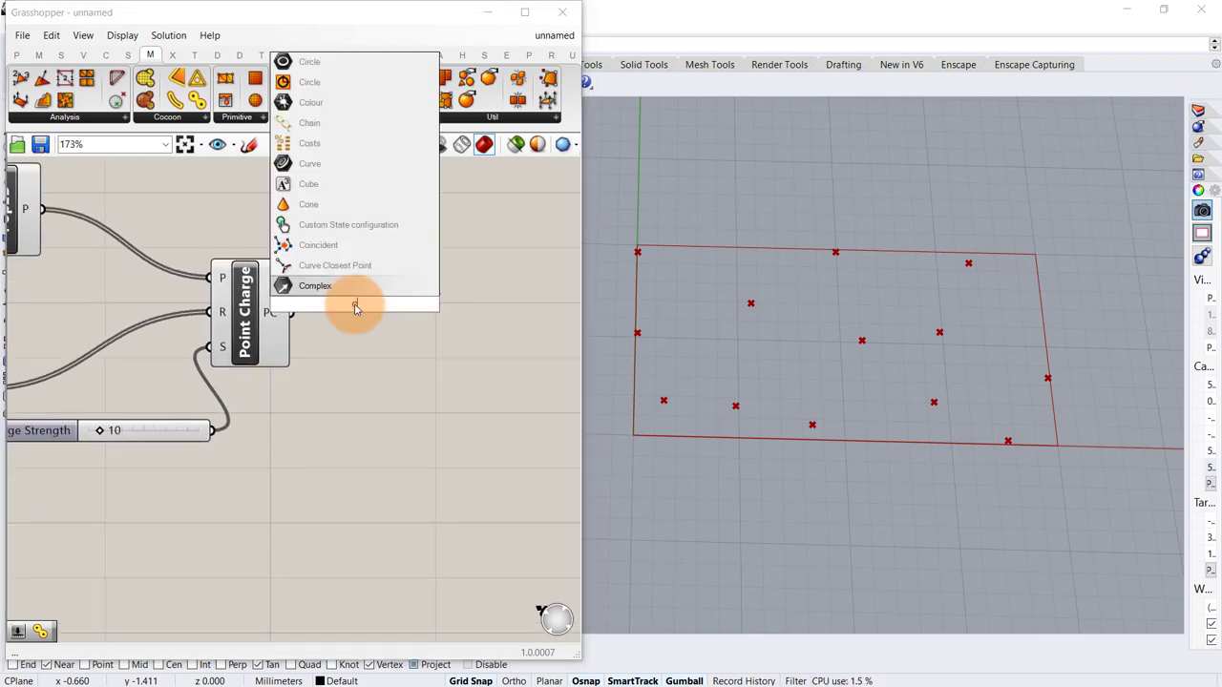
pyautogui.write('coo')
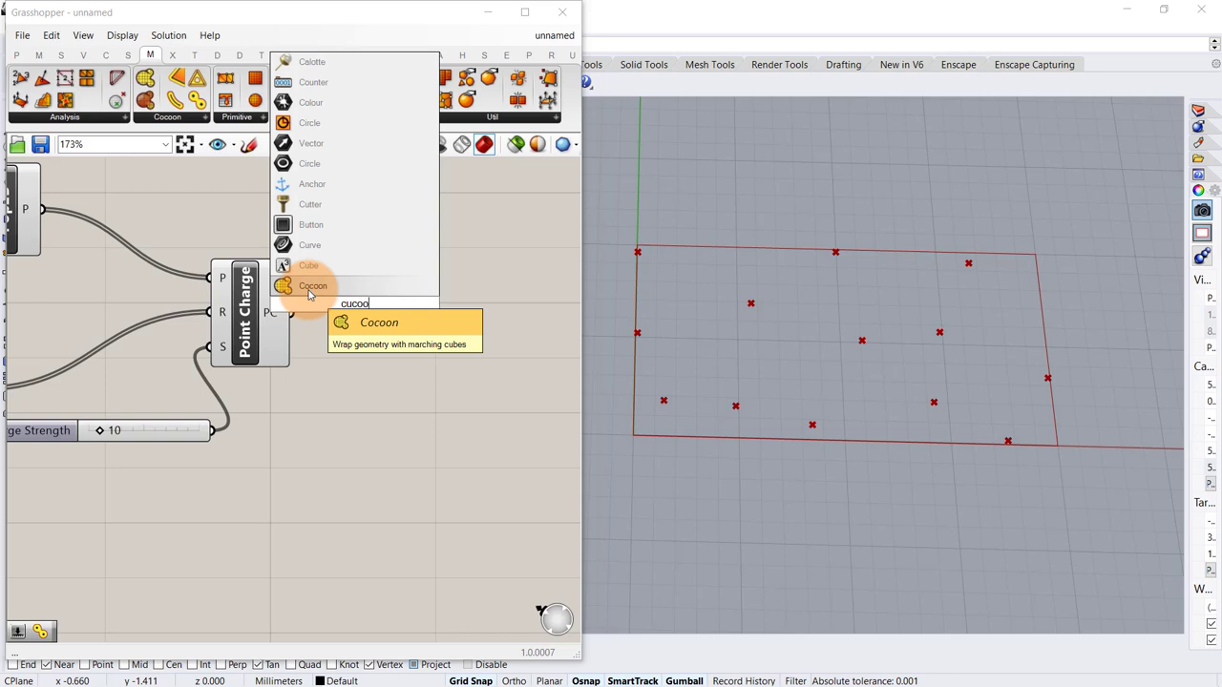
pyautogui.click(302, 285)
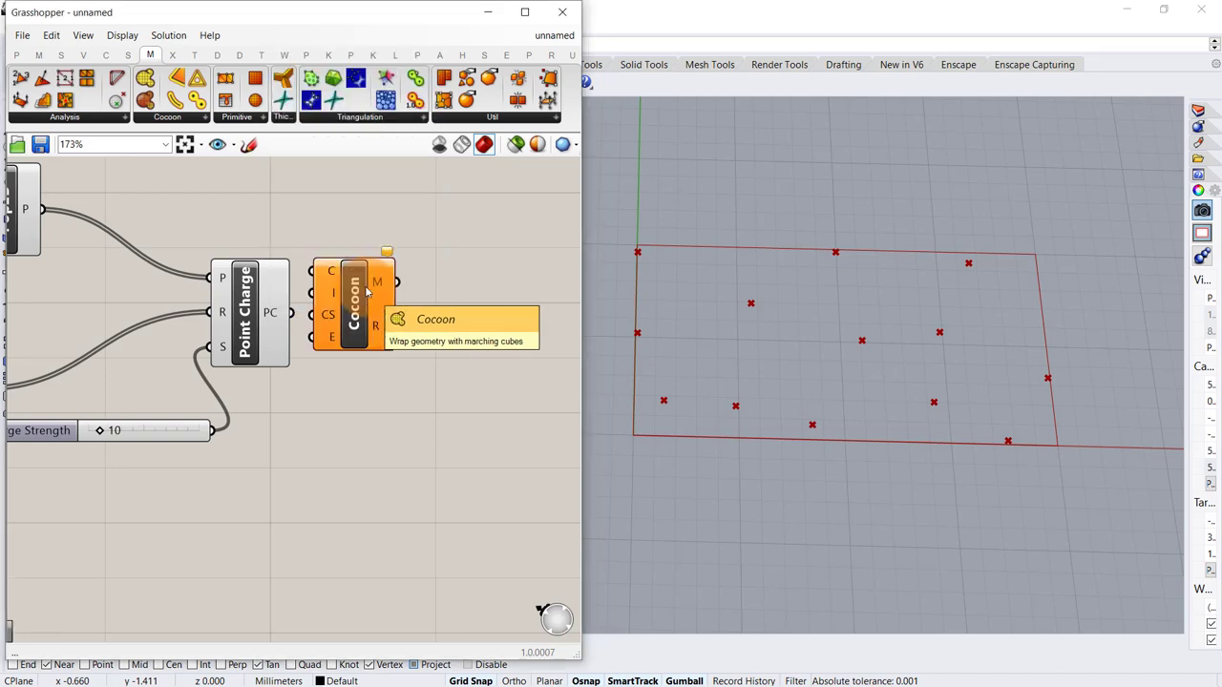
pyautogui.moveTo(293, 315); pyautogui.dragTo(487, 375)
pyautogui.click(342, 381)
# Add a 0.50 slider for Cocoon's Iso input and a copy of it for the Cell Size input
pyautogui.scroll(1, 342, 383)
pyautogui.doubleClick(295, 412)
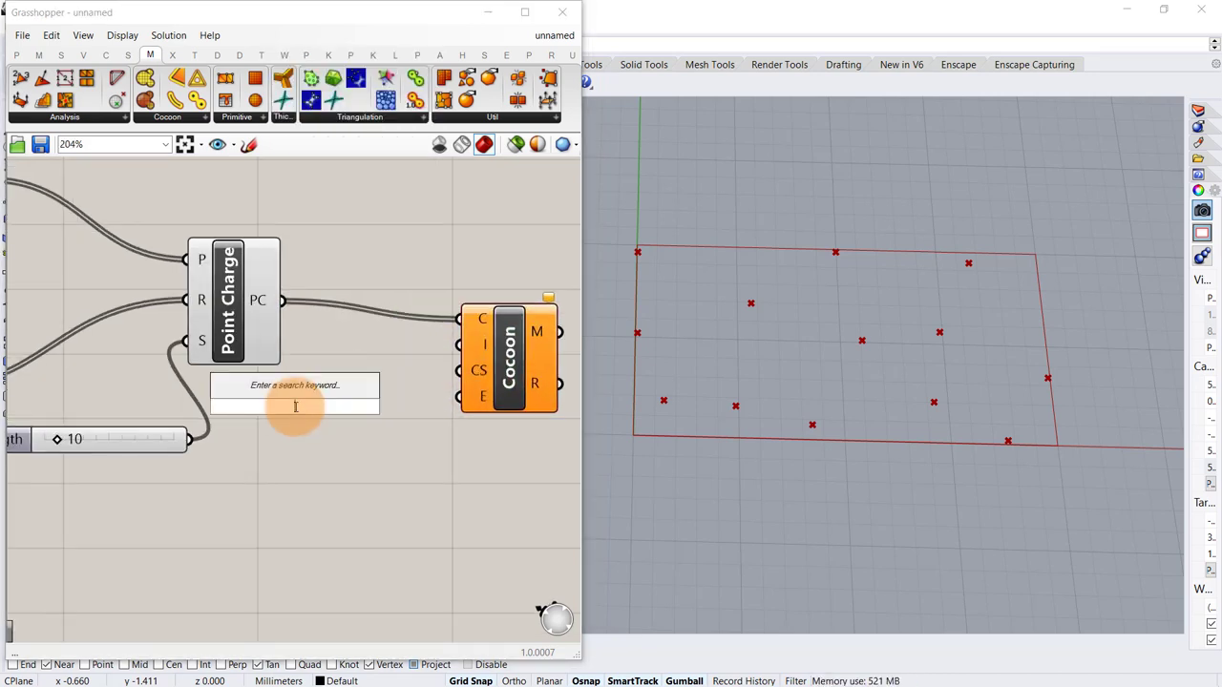
pyautogui.write('0.5')
pyautogui.press('Return')
pyautogui.moveTo(401, 406); pyautogui.dragTo(459, 344)
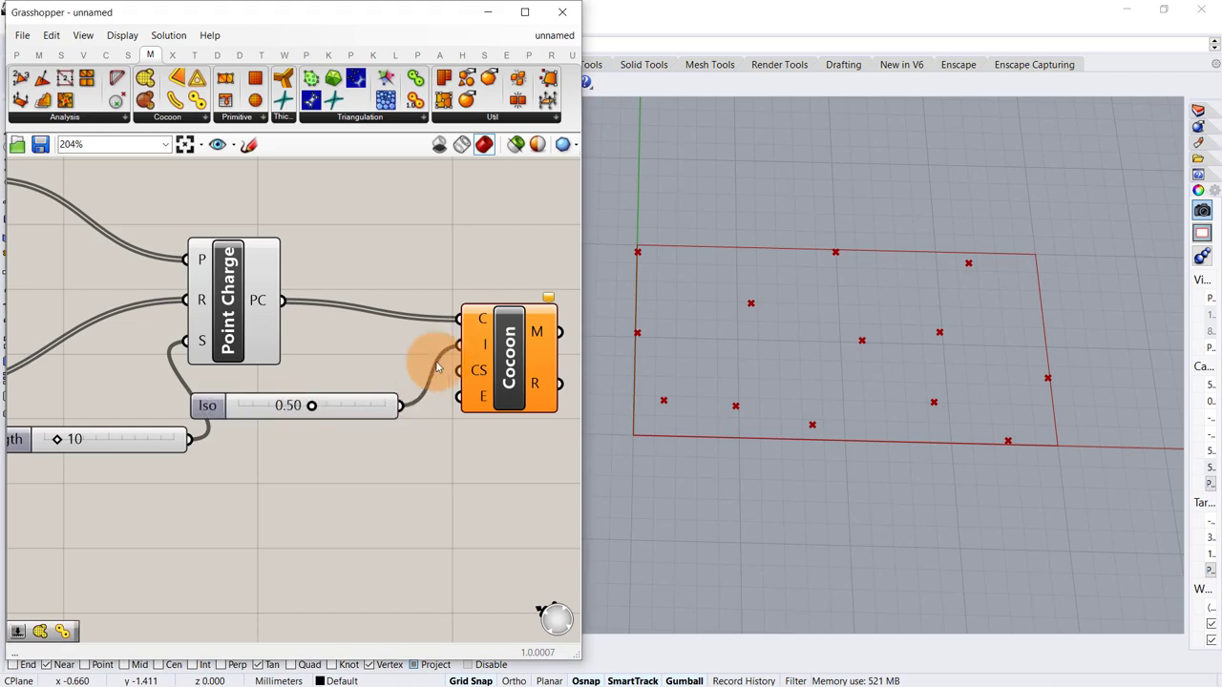
pyautogui.moveTo(347, 412); pyautogui.dragTo(469, 367)
pyautogui.hotkey('ctrl', 'c')
pyautogui.hotkey('ctrl', 'v')
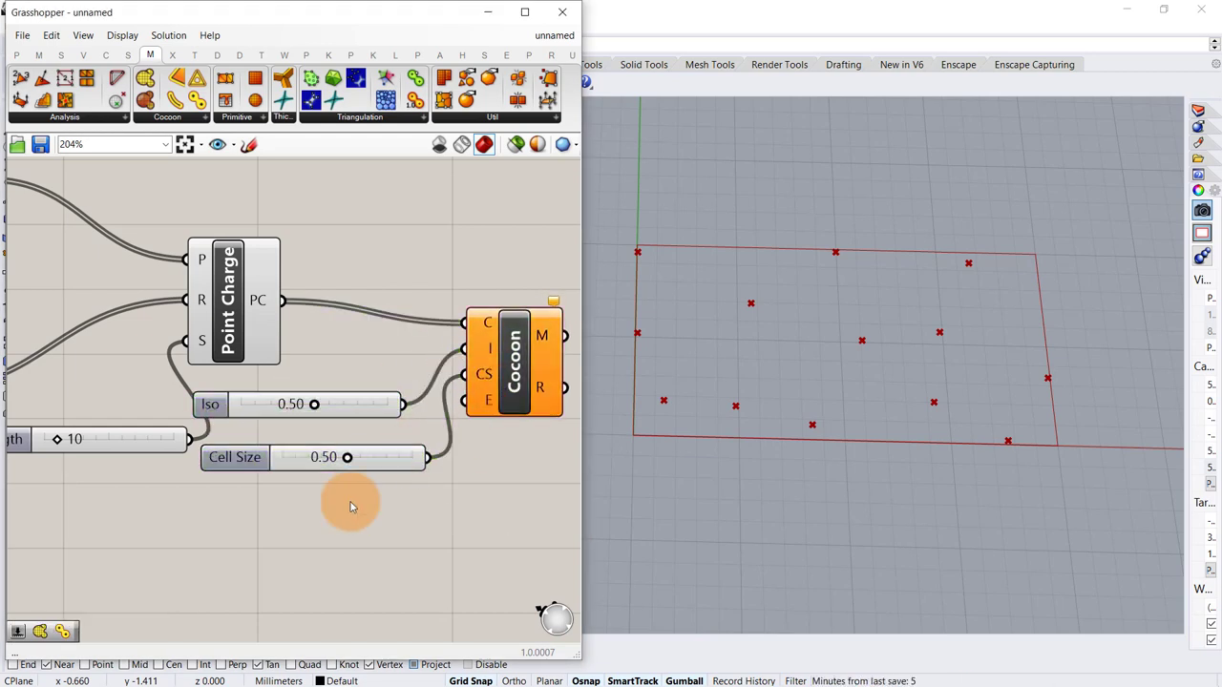
# Add a Boolean Toggle, connect it to Cocoon's E input, and switch it to True
pyautogui.doubleClick(347, 500)
pyautogui.write('togg')
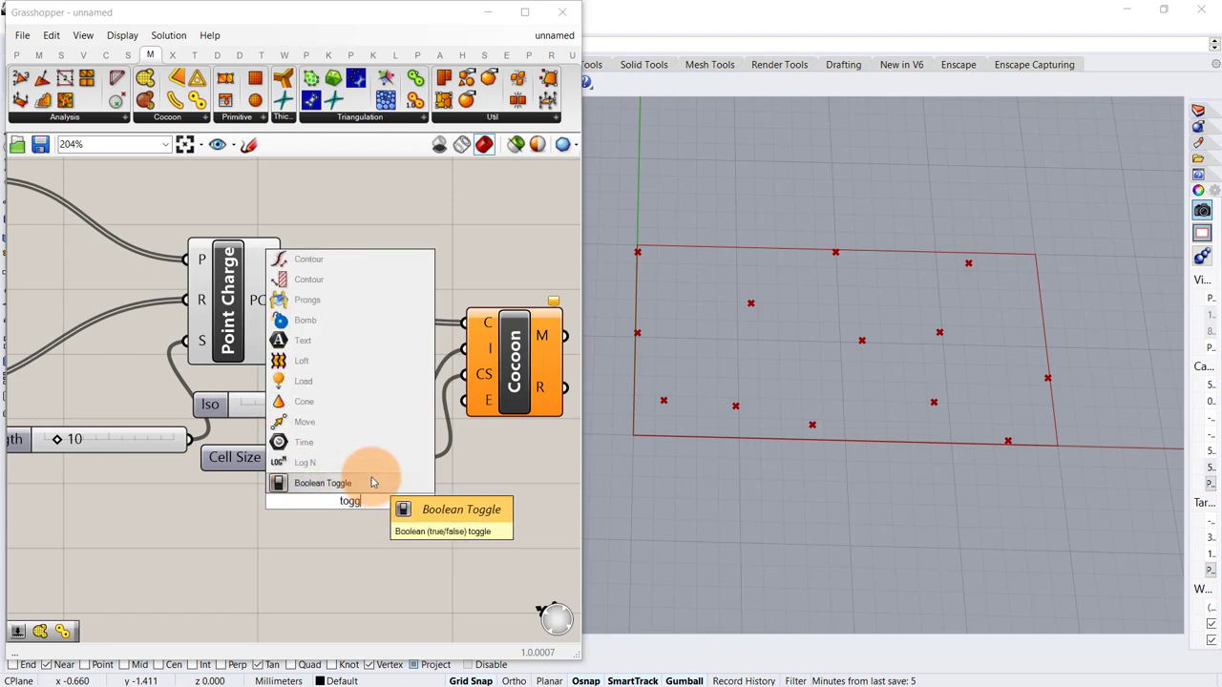
pyautogui.click(375, 482)
pyautogui.moveTo(420, 500); pyautogui.dragTo(464, 399)
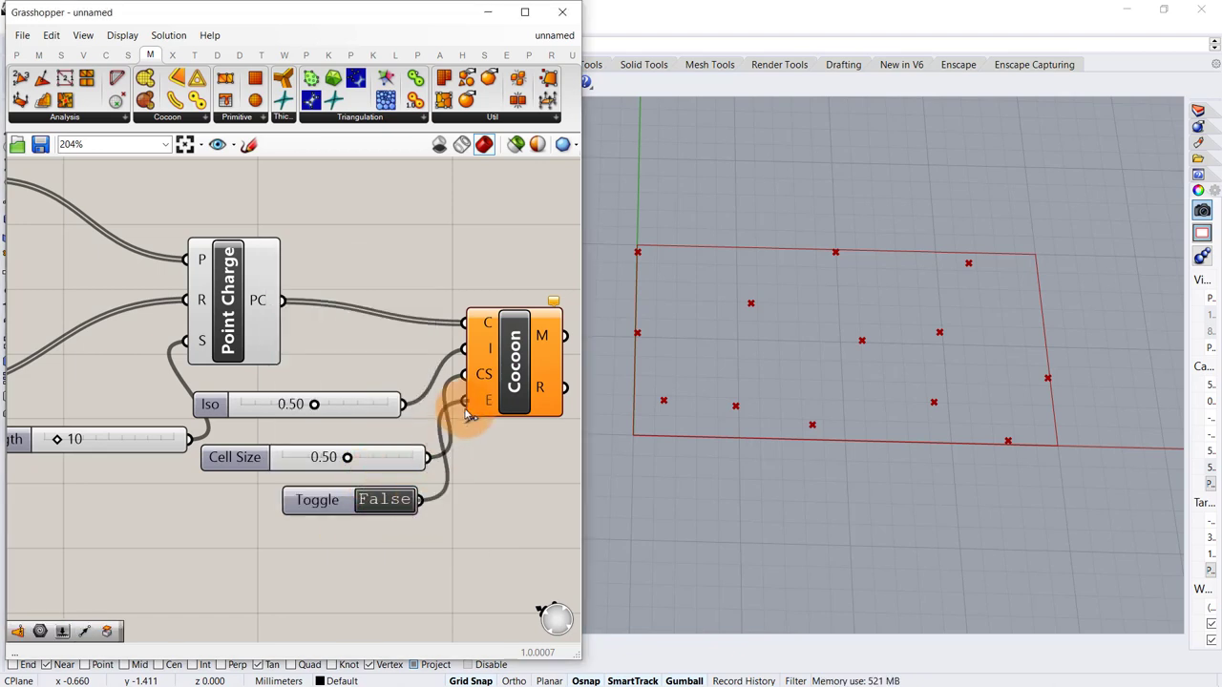
pyautogui.doubleClick(401, 503)
pyautogui.moveTo(499, 382); pyautogui.dragTo(515, 396)
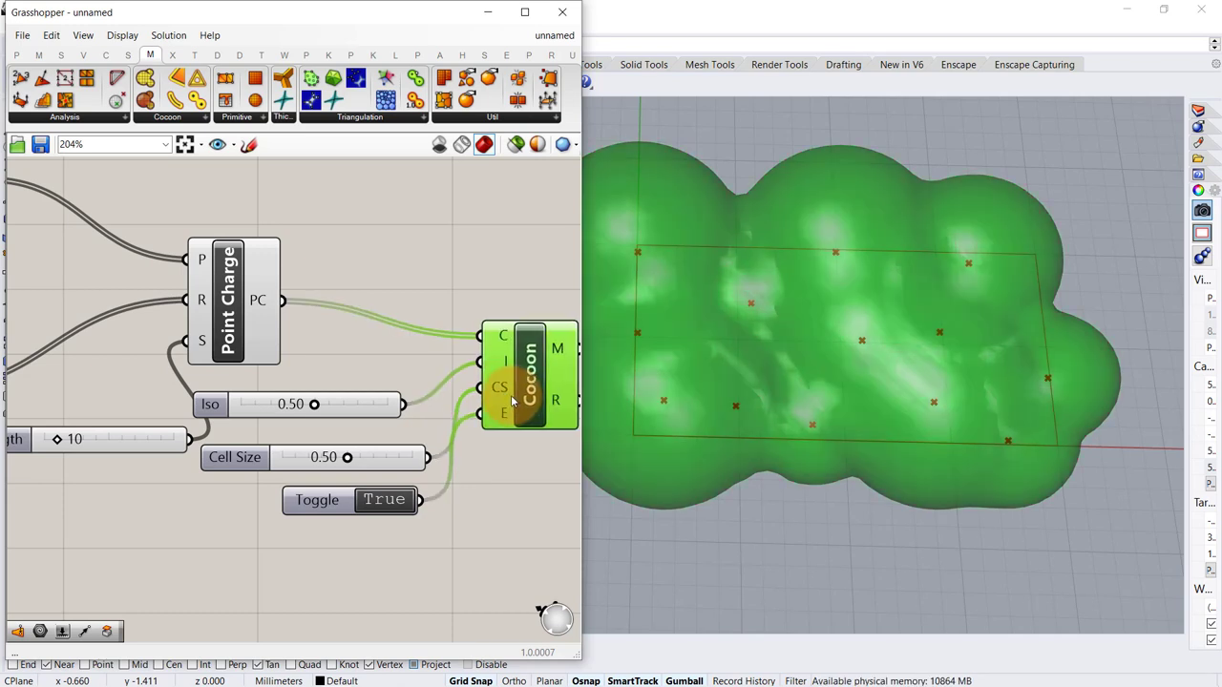
# Set the Iso slider to 0.87 and the Cell Size slider to 0.45
pyautogui.click(366, 443)
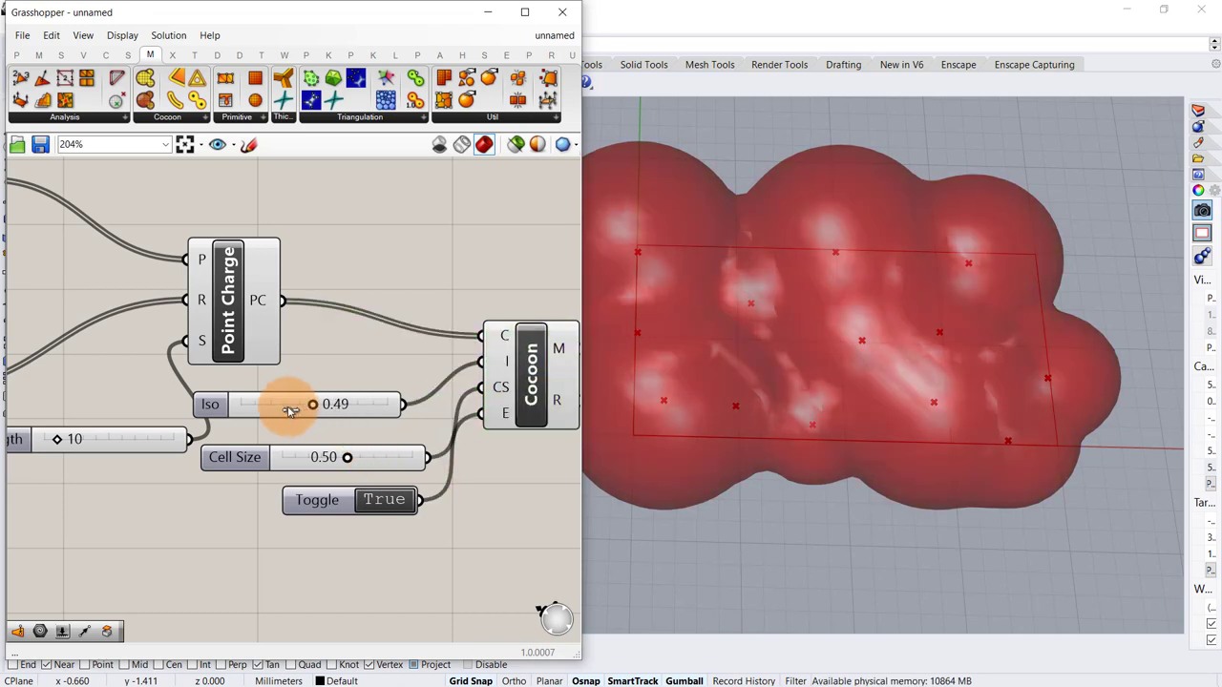
pyautogui.moveTo(290, 410); pyautogui.dragTo(370, 405)
pyautogui.moveTo(347, 457); pyautogui.dragTo(319, 458)
pyautogui.scroll(-2, 1055, 455)
pyautogui.scroll(2, 789, 382)
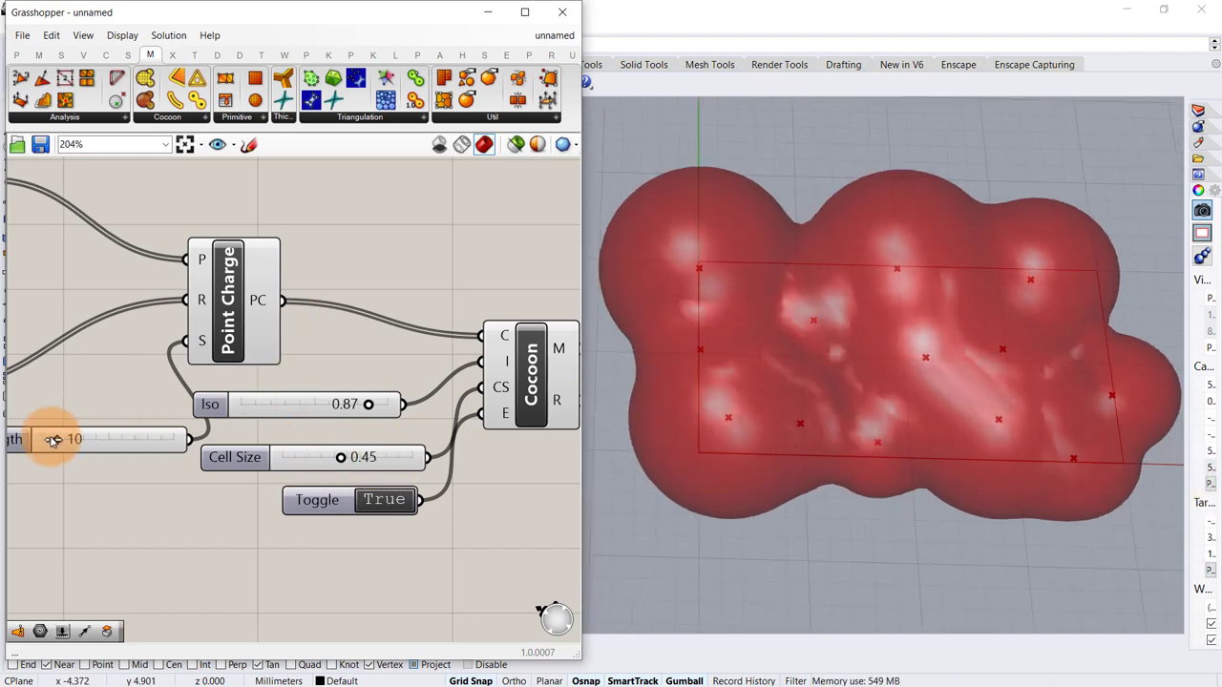
# Set the Charge Strength slider to 3
pyautogui.scroll(4, 197, 423)
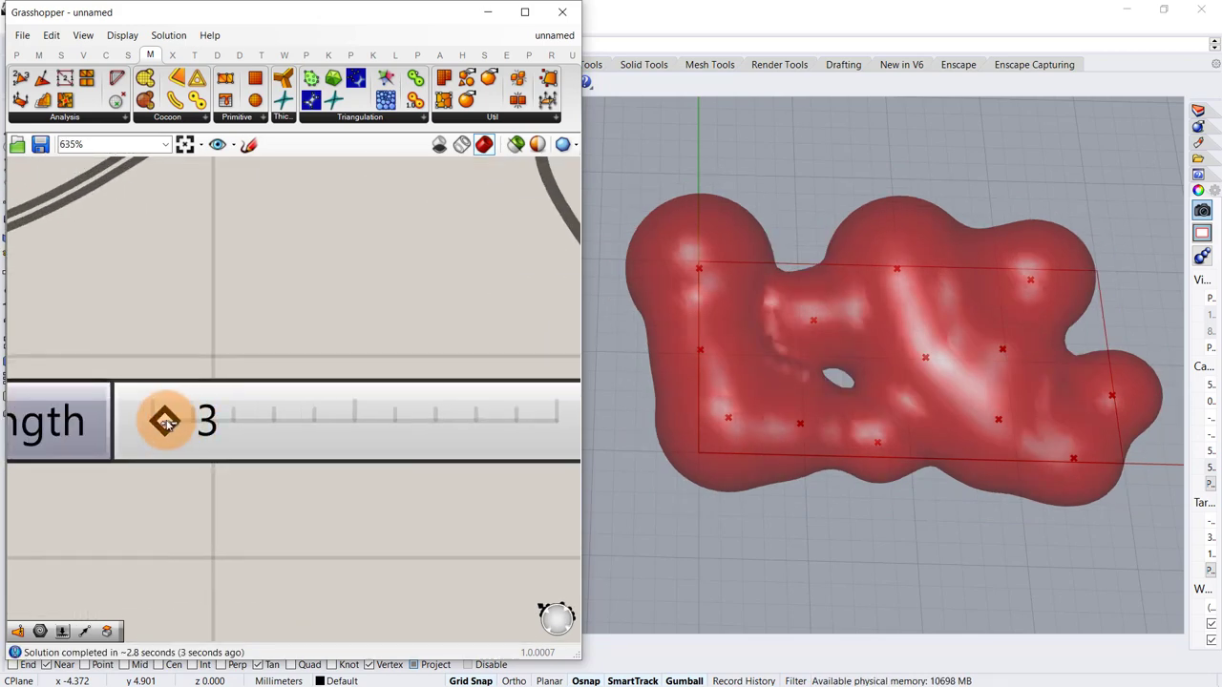
pyautogui.moveTo(165, 423); pyautogui.dragTo(165, 420)
pyautogui.scroll(-3, 455, 280)
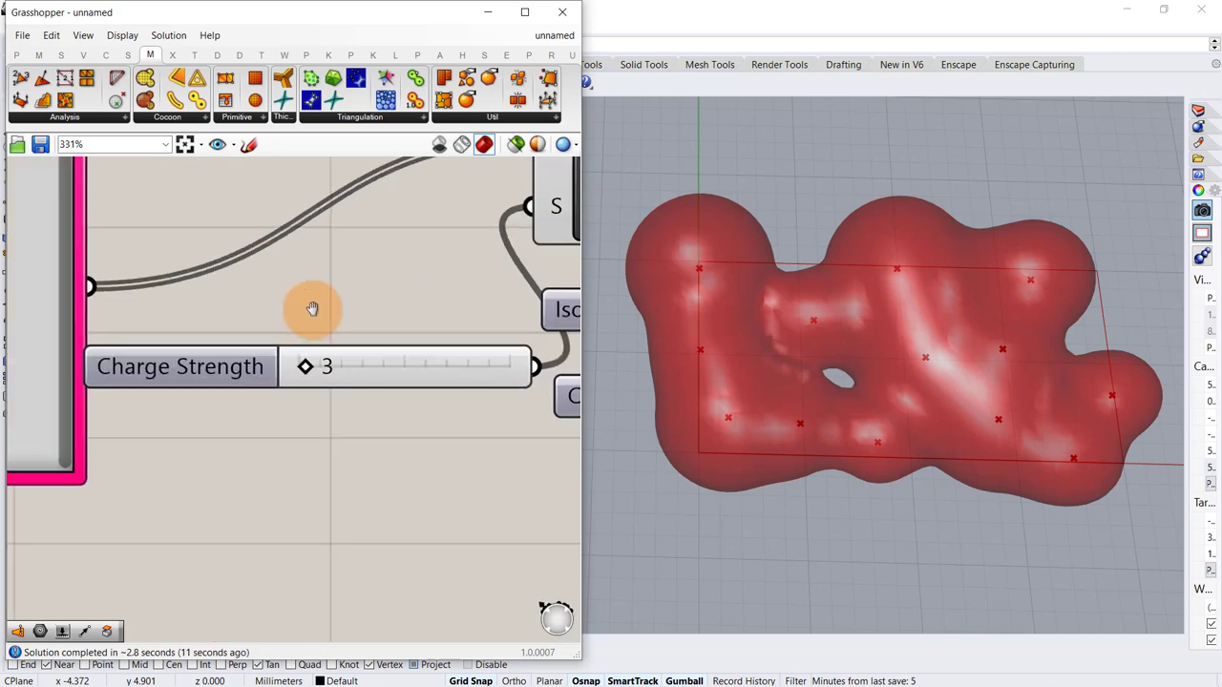
# Set genes 0 to 3 to 2.64, 3.89, 5.29 and 3.16, and lower the genes that follow to slim the mesh
pyautogui.moveTo(312, 309); pyautogui.dragTo(618, 435, button='right')
pyautogui.scroll(2, 202, 236)
pyautogui.moveTo(270, 260); pyautogui.dragTo(182, 293)
pyautogui.moveTo(253, 343); pyautogui.dragTo(269, 342)
pyautogui.moveTo(240, 387); pyautogui.dragTo(193, 392)
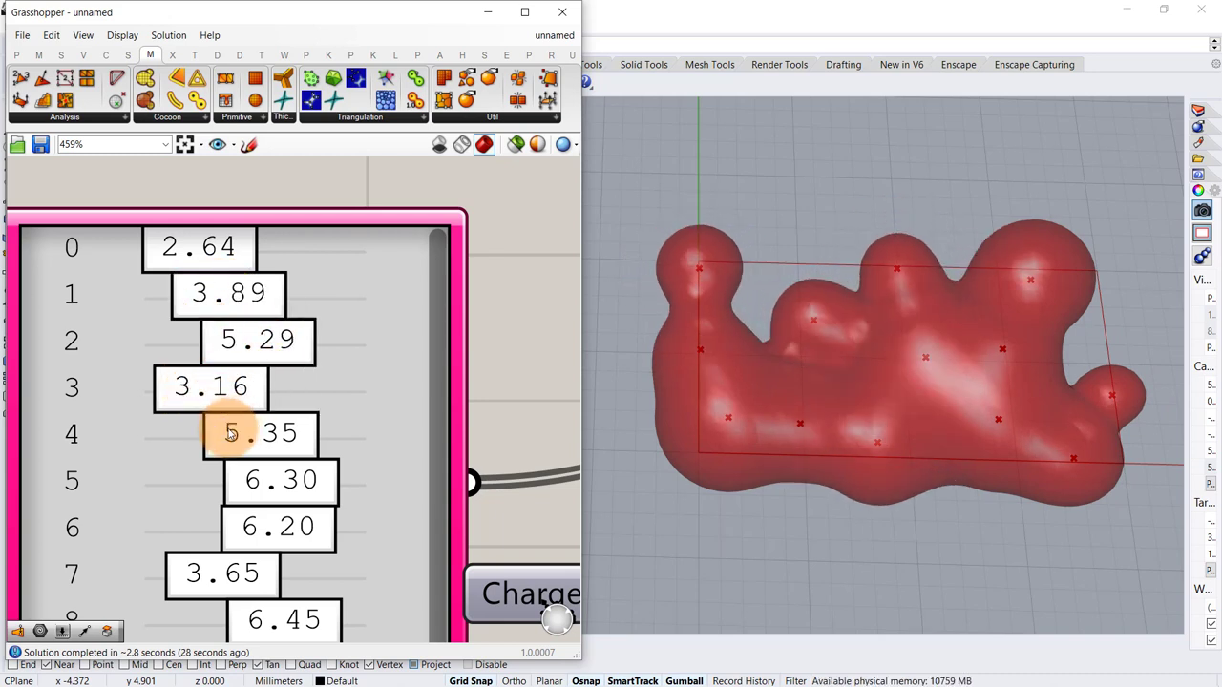
pyautogui.moveTo(233, 432); pyautogui.dragTo(191, 433)
pyautogui.moveTo(281, 501); pyautogui.dragTo(222, 481)
pyautogui.moveTo(226, 479); pyautogui.dragTo(143, 509)
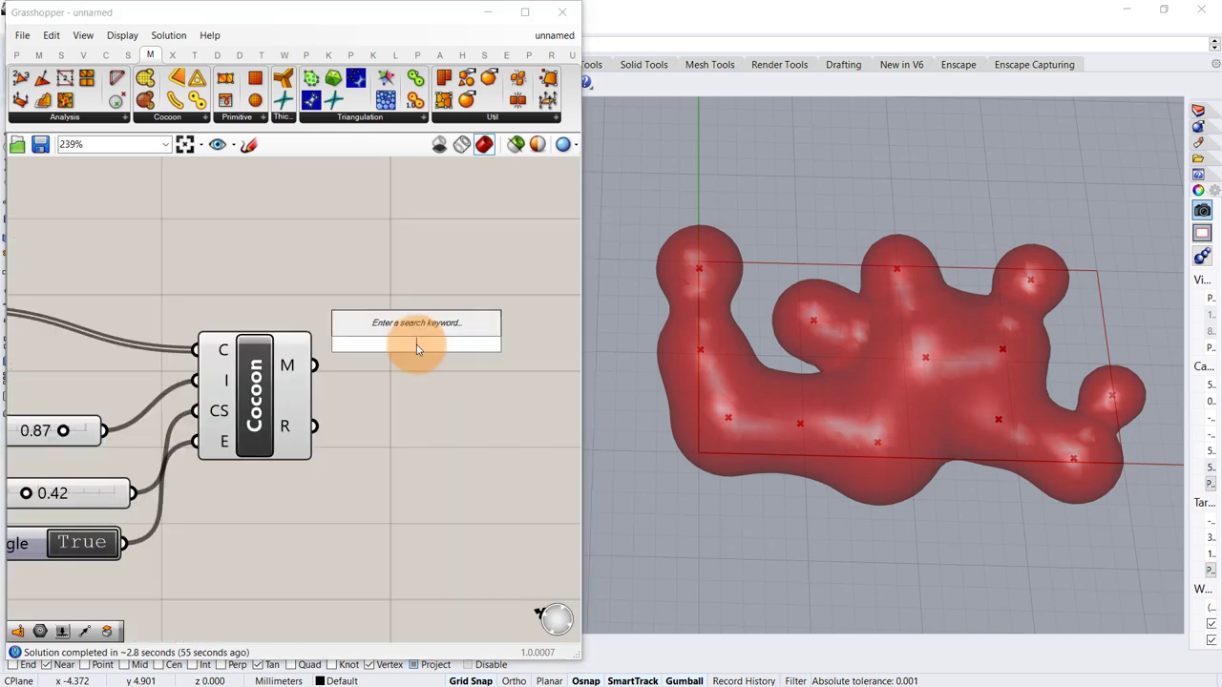
# Add a Cocoon Refine component beside the Cocoon component and connect Cocoon's M output to its R input
pyautogui.write('ref')
pyautogui.click(375, 325)
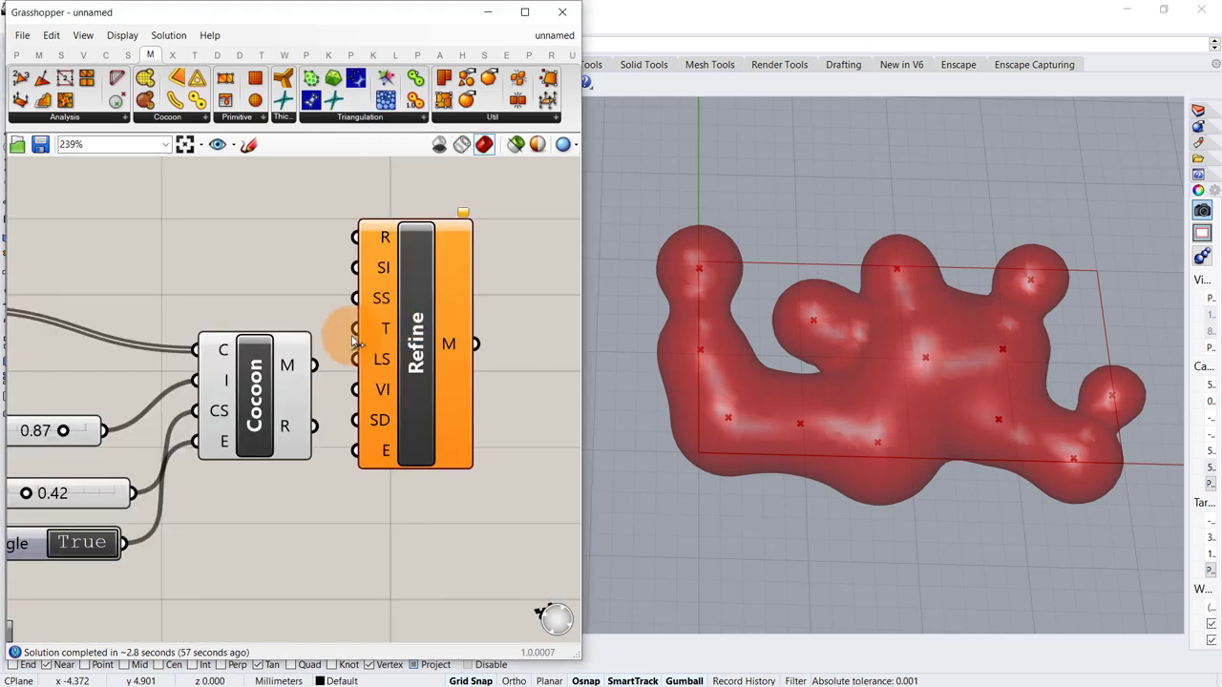
pyautogui.moveTo(315, 365); pyautogui.dragTo(355, 237)
pyautogui.moveTo(396, 313); pyautogui.dragTo(554, 441)
pyautogui.moveTo(413, 293); pyautogui.dragTo(267, 162, button='right')
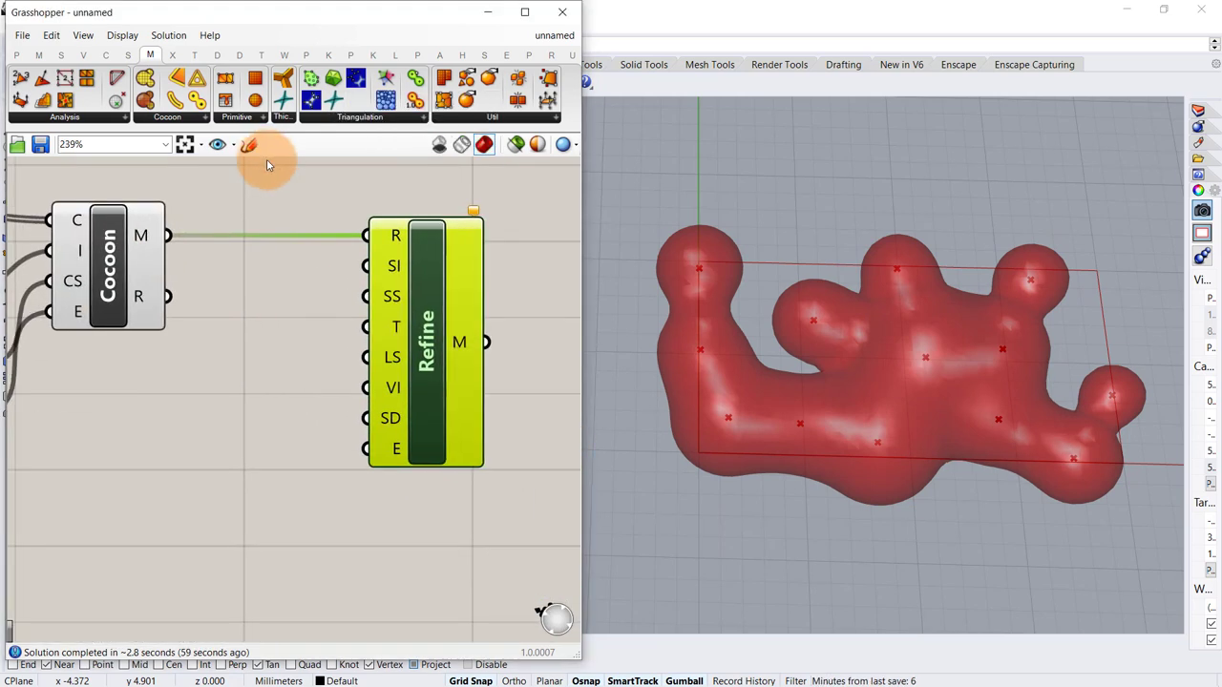
pyautogui.moveTo(425, 313); pyautogui.dragTo(503, 398)
pyautogui.click(353, 440)
# Add a Samples number slider with value 15 and connect it to Refine's SI input
pyautogui.doubleClick(244, 395)
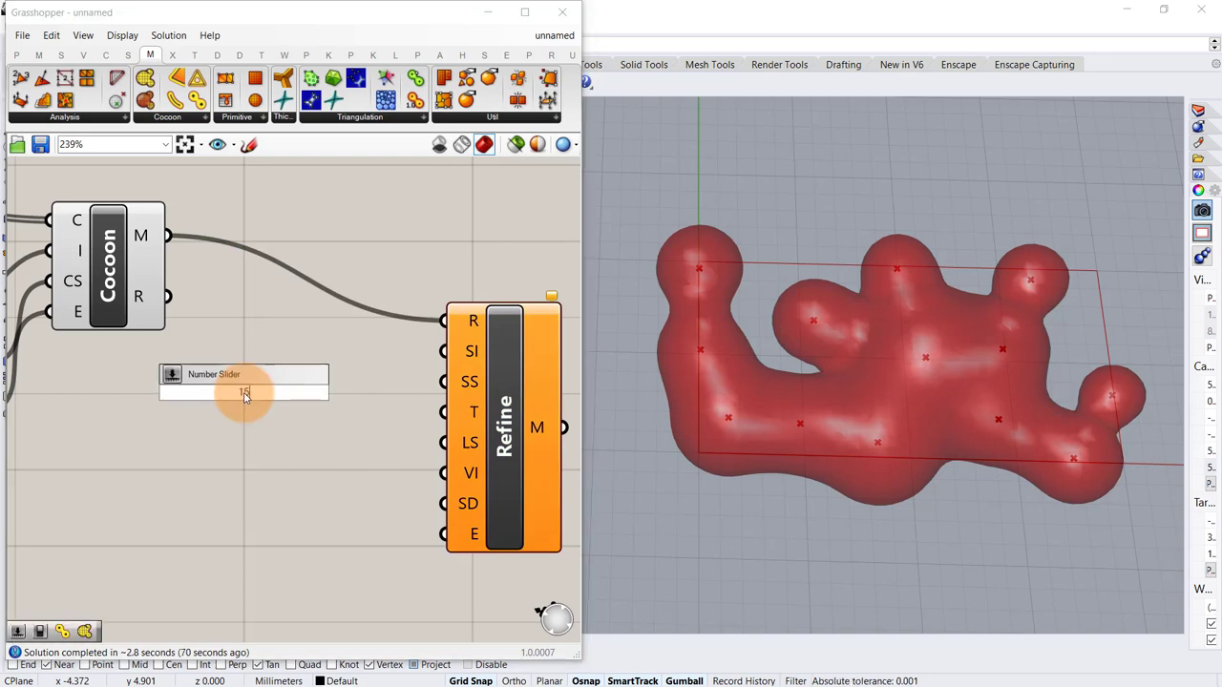
pyautogui.press('Return')
pyautogui.moveTo(382, 388); pyautogui.dragTo(442, 351)
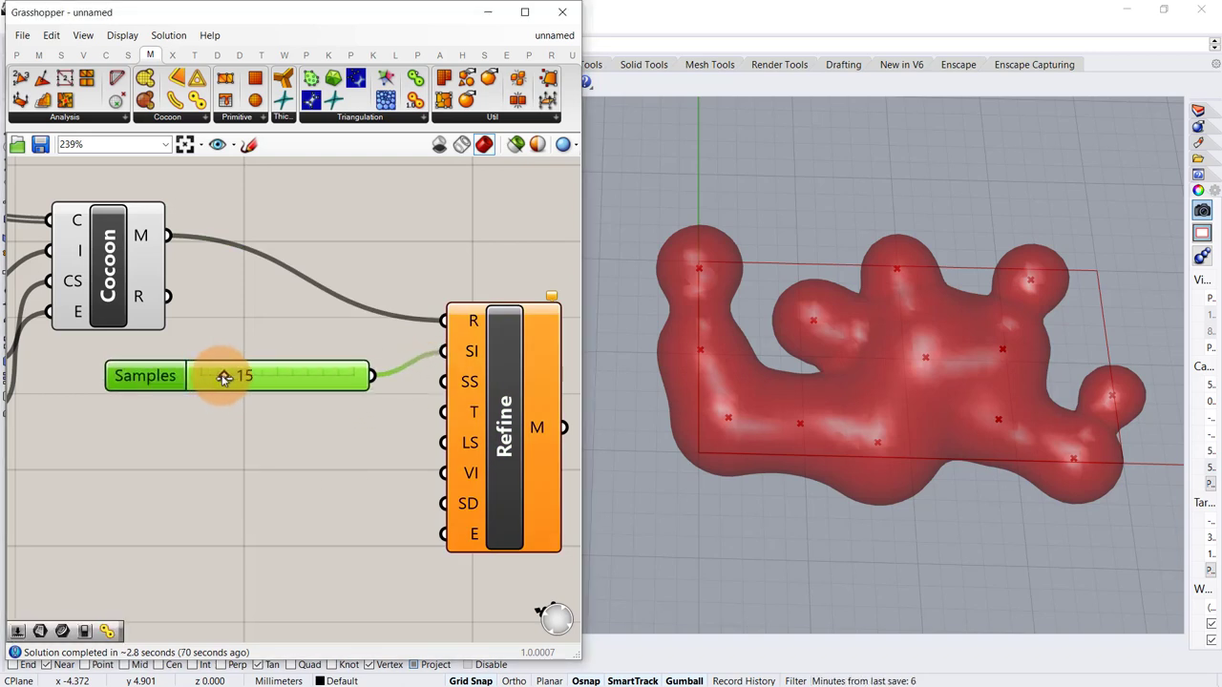
# Add a Sample Size number slider with value 0.05 and connect it to Refine's SS input
pyautogui.click(204, 441)
pyautogui.doubleClick(205, 444)
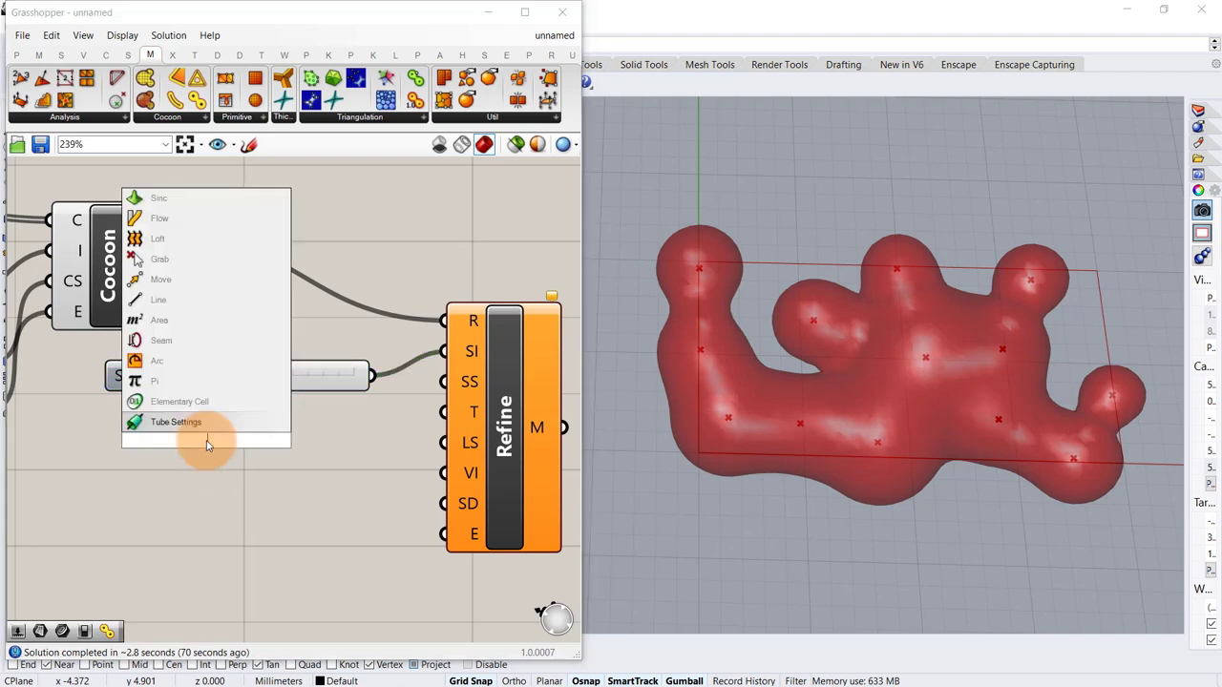
pyautogui.press('Return')
pyautogui.moveTo(329, 440); pyautogui.dragTo(442, 382)
pyautogui.click(319, 437)
pyautogui.click(300, 496)
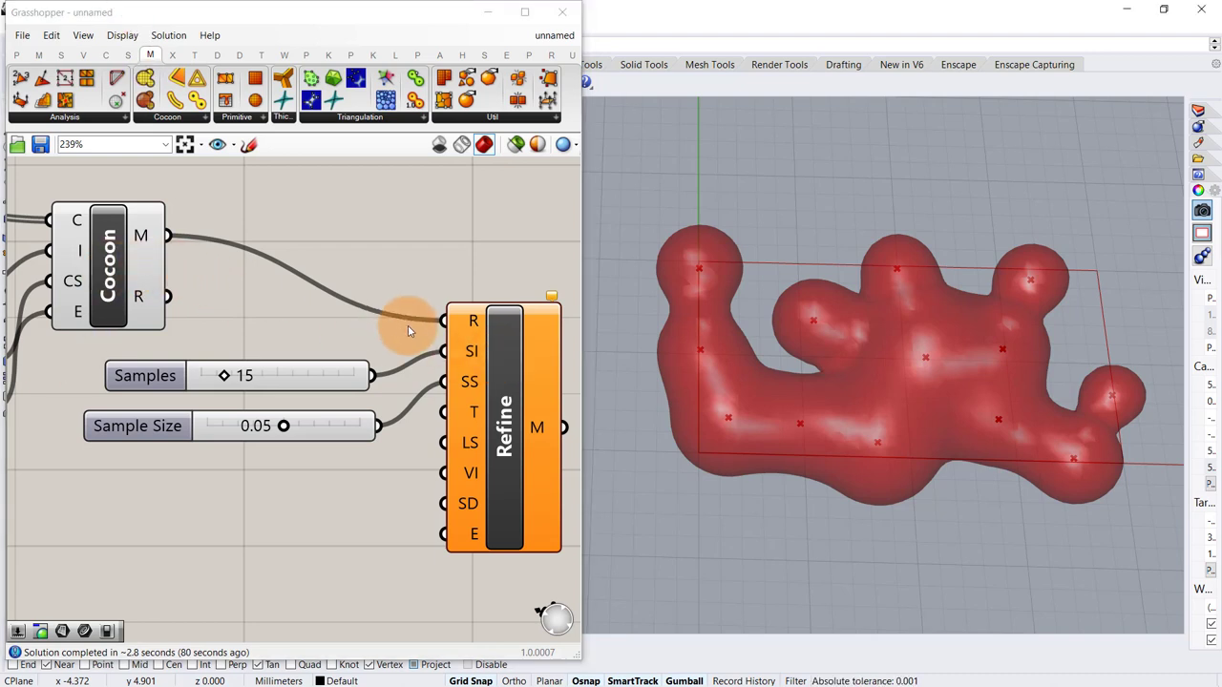
# Duplicate the Sample Size slider as Sample Tolerance, connect the copy to Refine's T input, and set it to 0.01
pyautogui.click(324, 429)
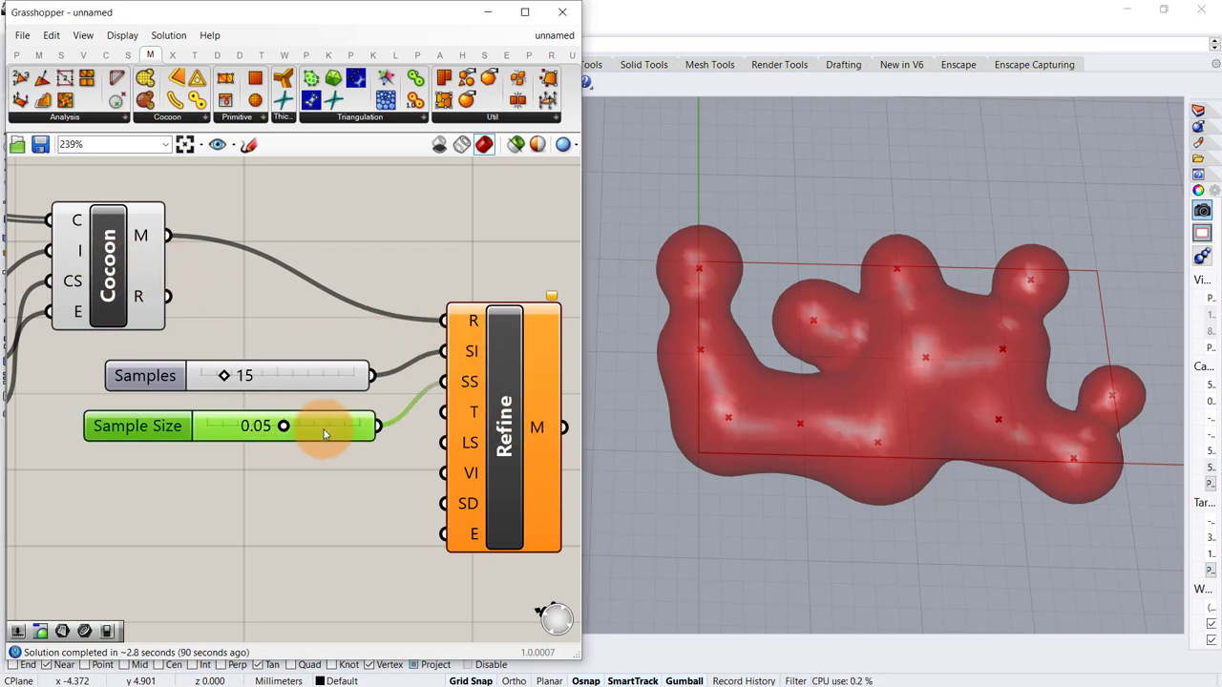
pyautogui.hotkey('ctrl', 'c')
pyautogui.hotkey('ctrl', 'v')
pyautogui.moveTo(345, 453)
pyautogui.mouseDown()
pyautogui.moveTo(326, 485)
pyautogui.moveTo(443, 412)
pyautogui.mouseUp()
pyautogui.moveTo(495, 445); pyautogui.dragTo(529, 499)
pyautogui.click(430, 560)
pyautogui.moveTo(430, 560); pyautogui.dragTo(372, 446, button='right')
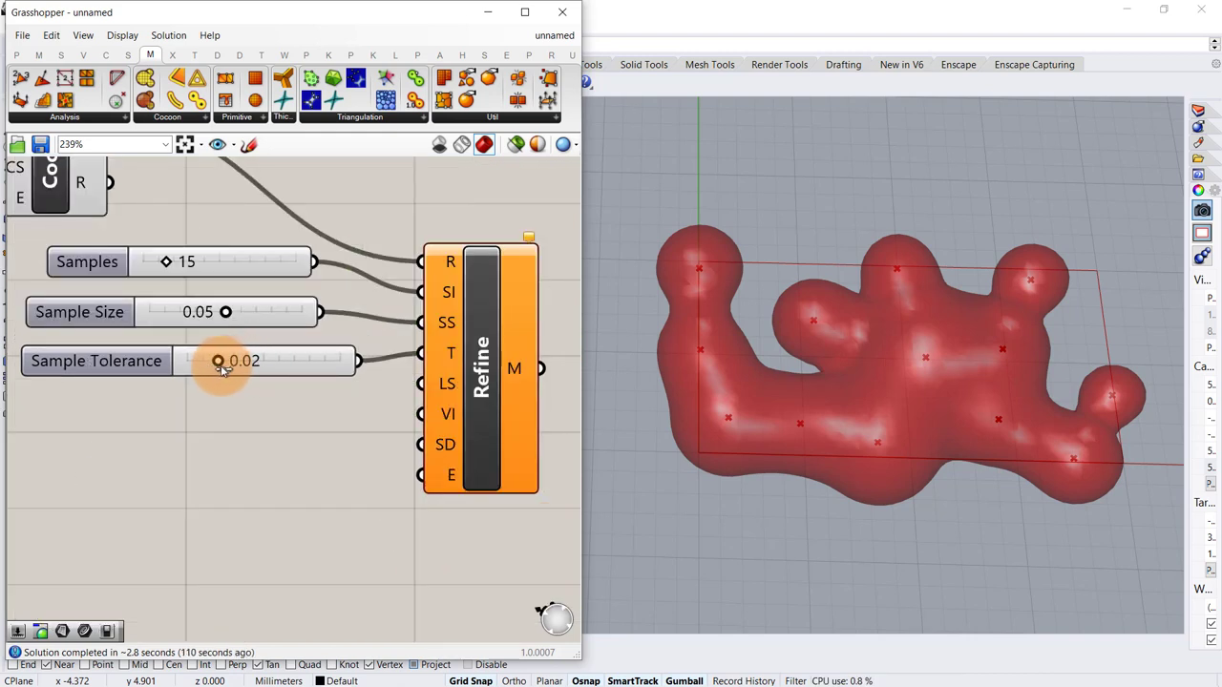
# Add a Laplacian smoothing number slider with value 6 and connect it to Refine's LS input
pyautogui.doubleClick(247, 413)
pyautogui.write('6')
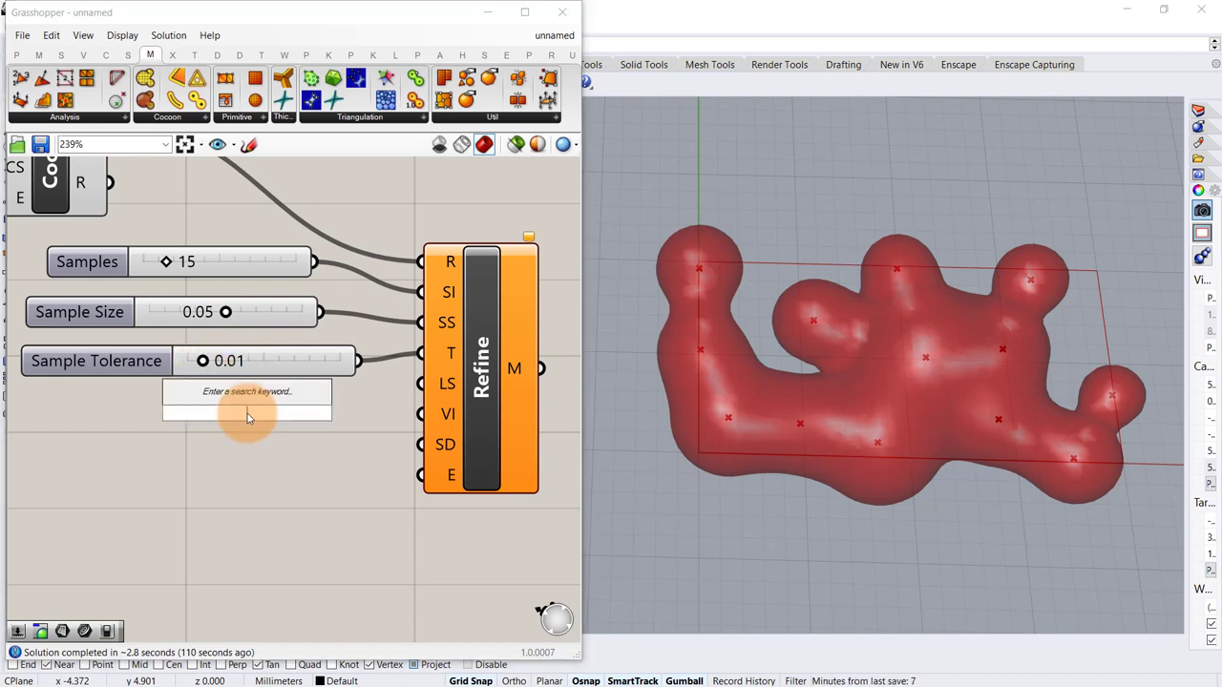
pyautogui.press('Return')
pyautogui.moveTo(372, 413); pyautogui.dragTo(415, 413)
# Duplicate the Laplacian smoothing slider for Valence passes, connected to Refine's VI input, and set it to 1
pyautogui.hotkey('ctrl', 'c')
pyautogui.hotkey('ctrl', 'v')
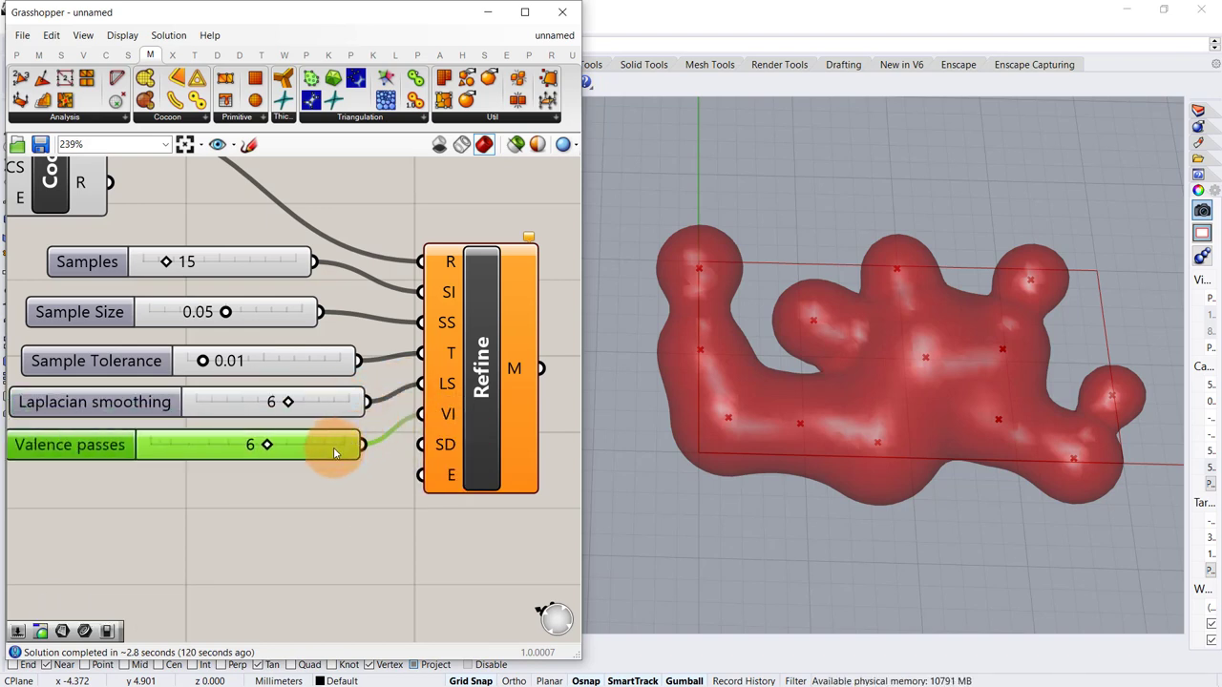
pyautogui.moveTo(265, 445); pyautogui.dragTo(216, 458)
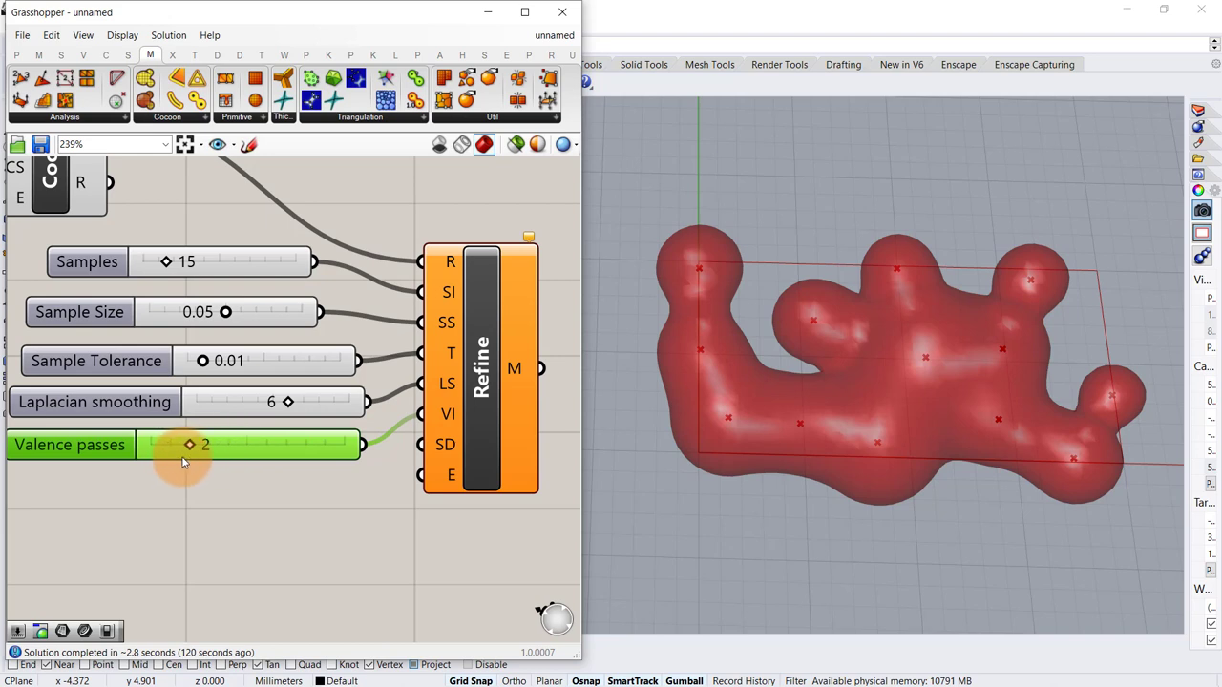
# Duplicate the Valence passes slider as a SubD slider and connect the copy to Refine's SD input
pyautogui.hotkey('ctrl', 'c')
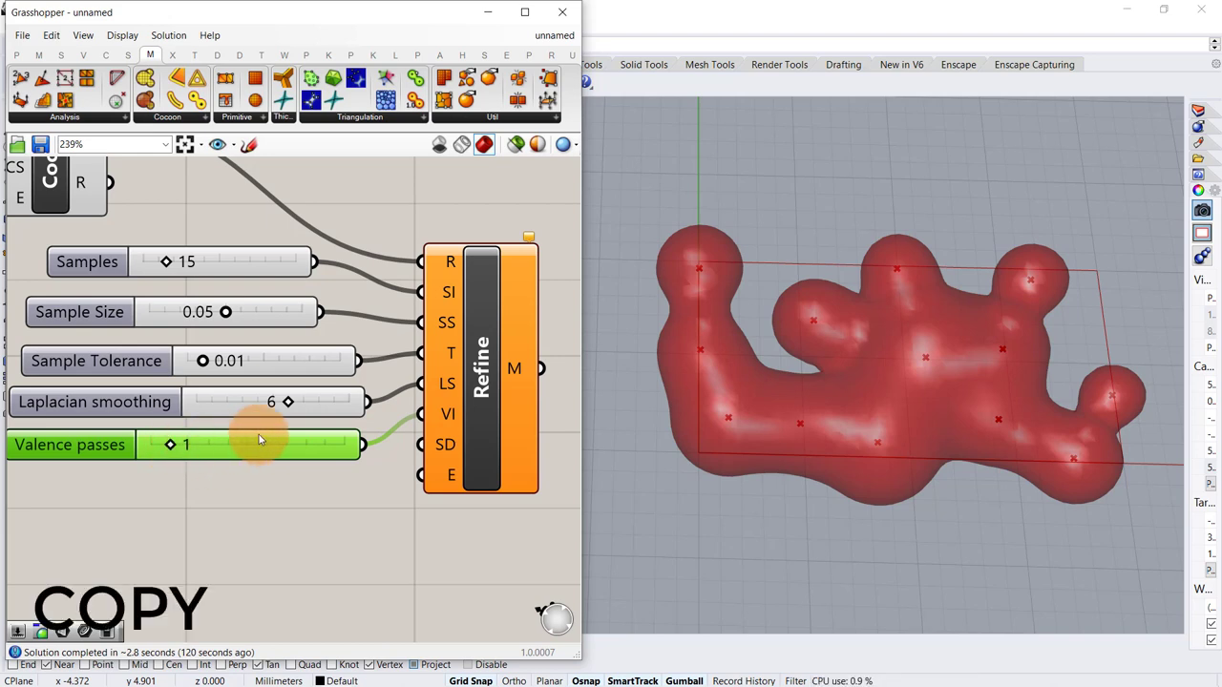
pyautogui.hotkey('ctrl', 'v')
pyautogui.moveTo(314, 456); pyautogui.dragTo(421, 444)
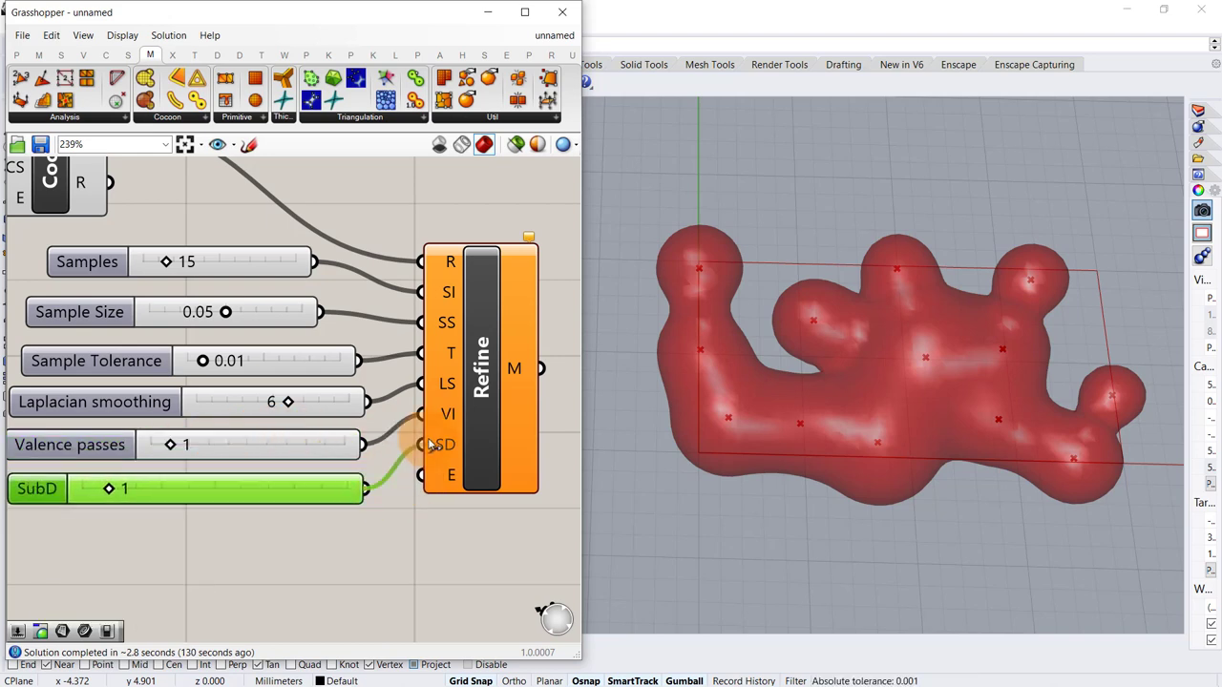
# Add a Boolean Toggle below the sliders, connect it to Refine's E input, and switch it to True
pyautogui.doubleClick(209, 540)
pyautogui.write('togg')
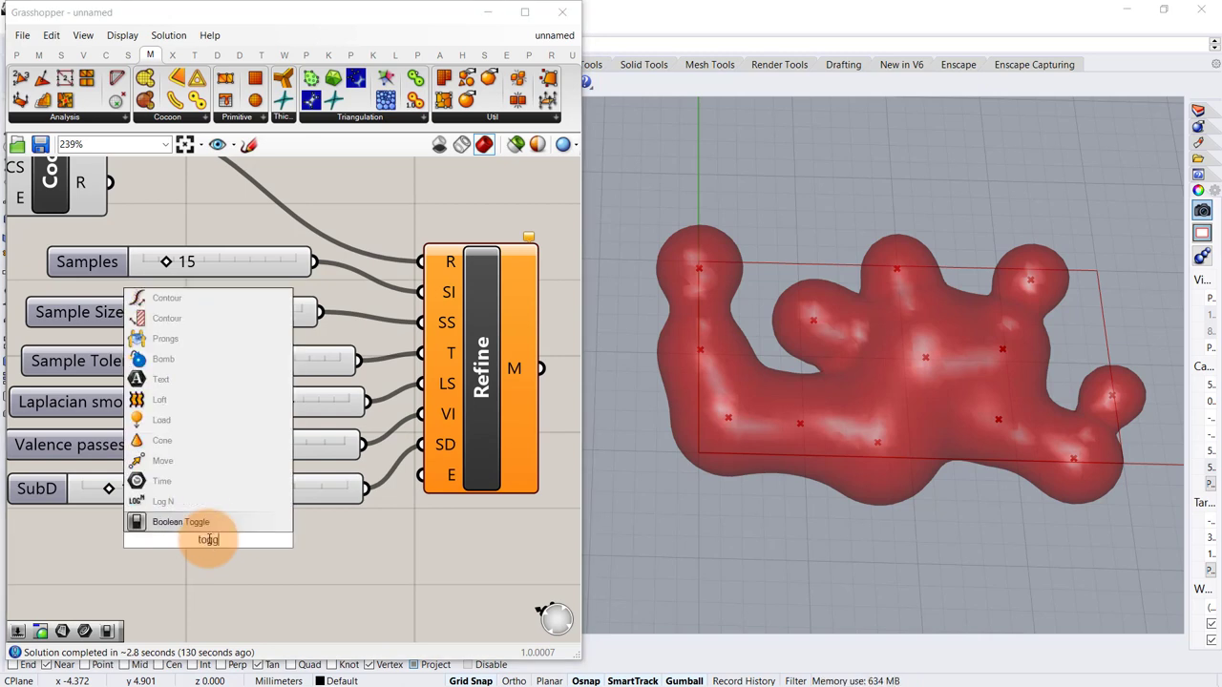
pyautogui.press('Return')
pyautogui.moveTo(292, 547); pyautogui.dragTo(421, 475)
pyautogui.click(243, 546)
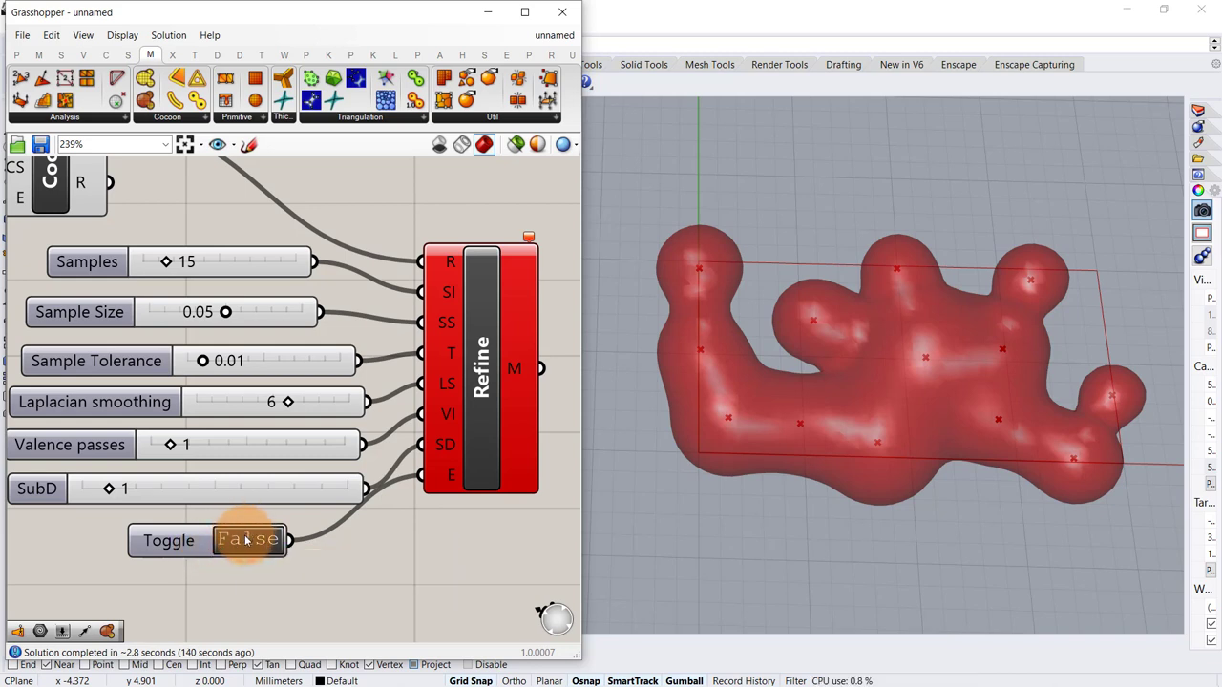
pyautogui.moveTo(202, 544); pyautogui.dragTo(218, 547)
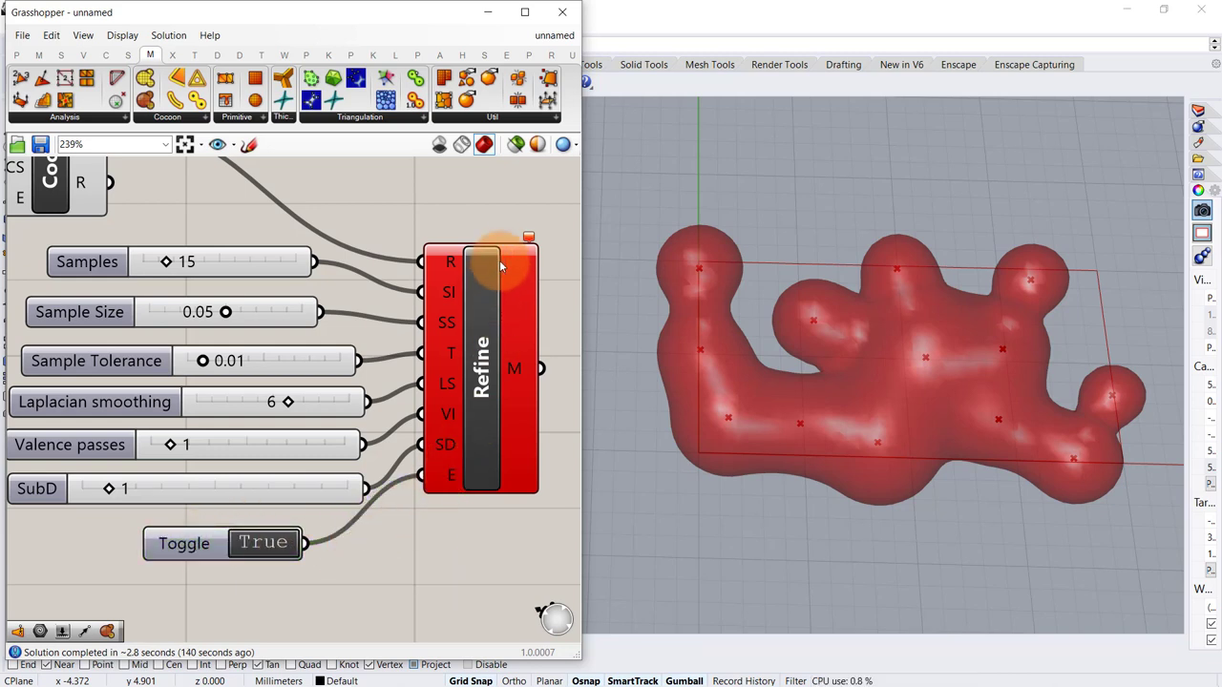
# Replace the wire into Refine's R input with one from Cocoon's R output
pyautogui.moveTo(528, 239)
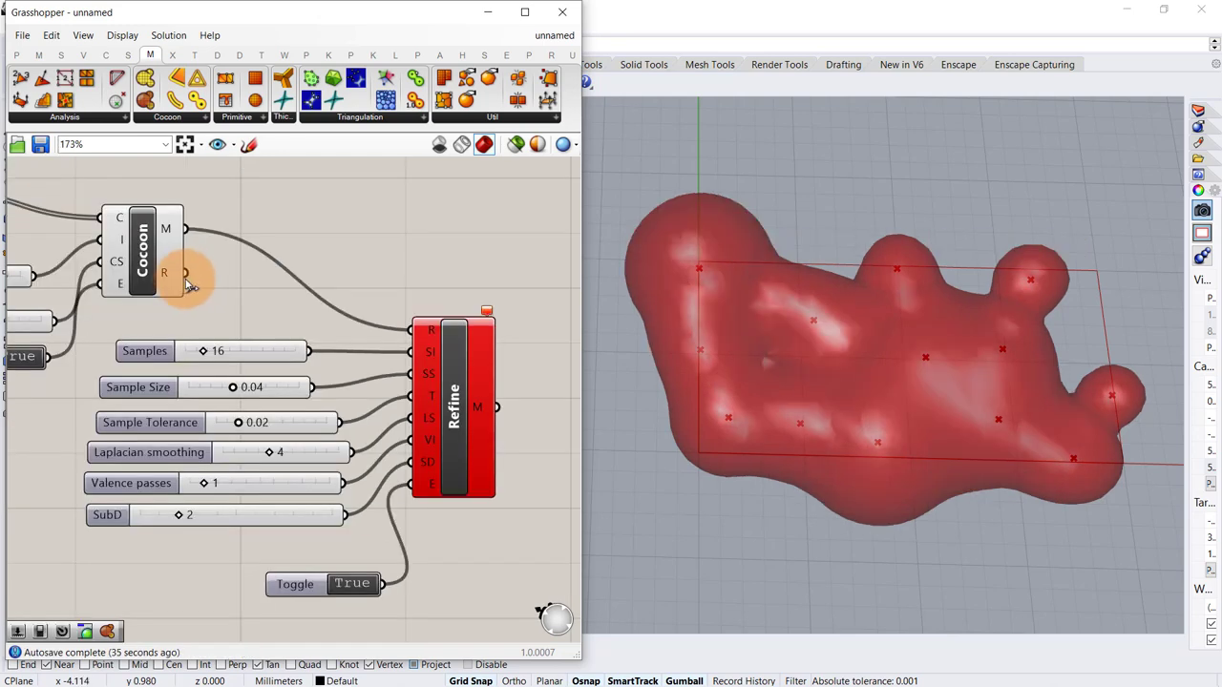
pyautogui.moveTo(188, 286); pyautogui.dragTo(412, 330)
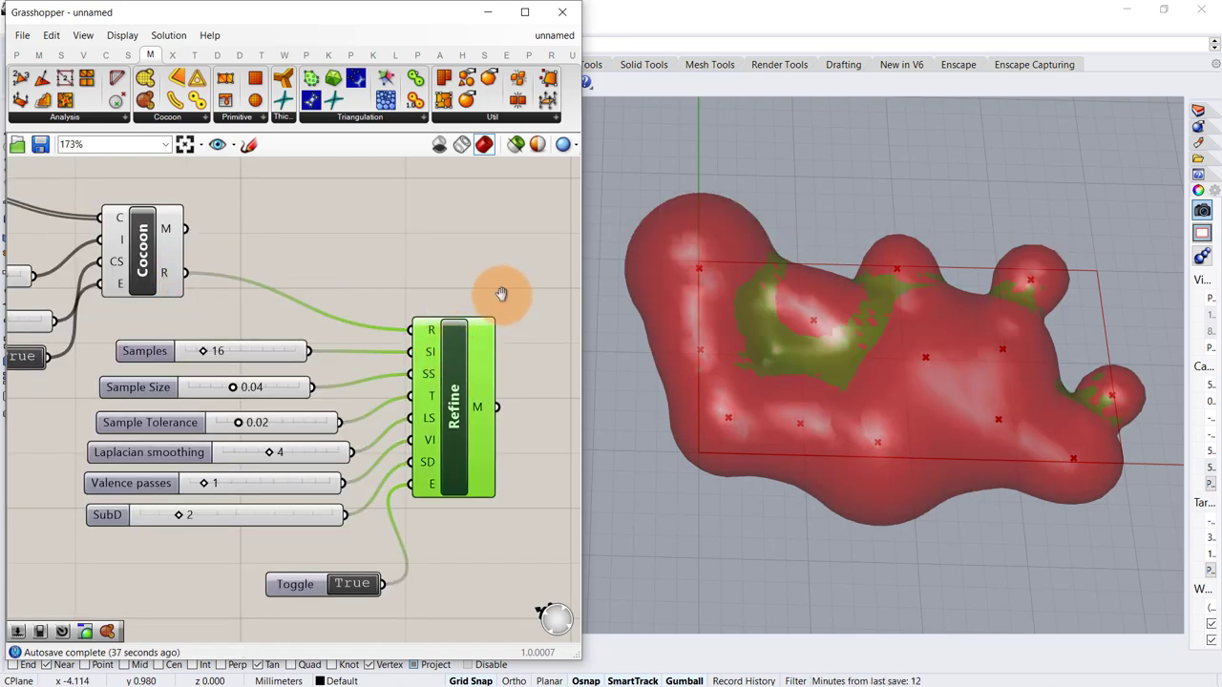
pyautogui.moveTo(502, 294); pyautogui.dragTo(397, 290, button='right')
pyautogui.click(474, 330)
# Add a Custom Preview component and connect Refine's M output to its G input
pyautogui.doubleClick(475, 372)
pyautogui.write('c')
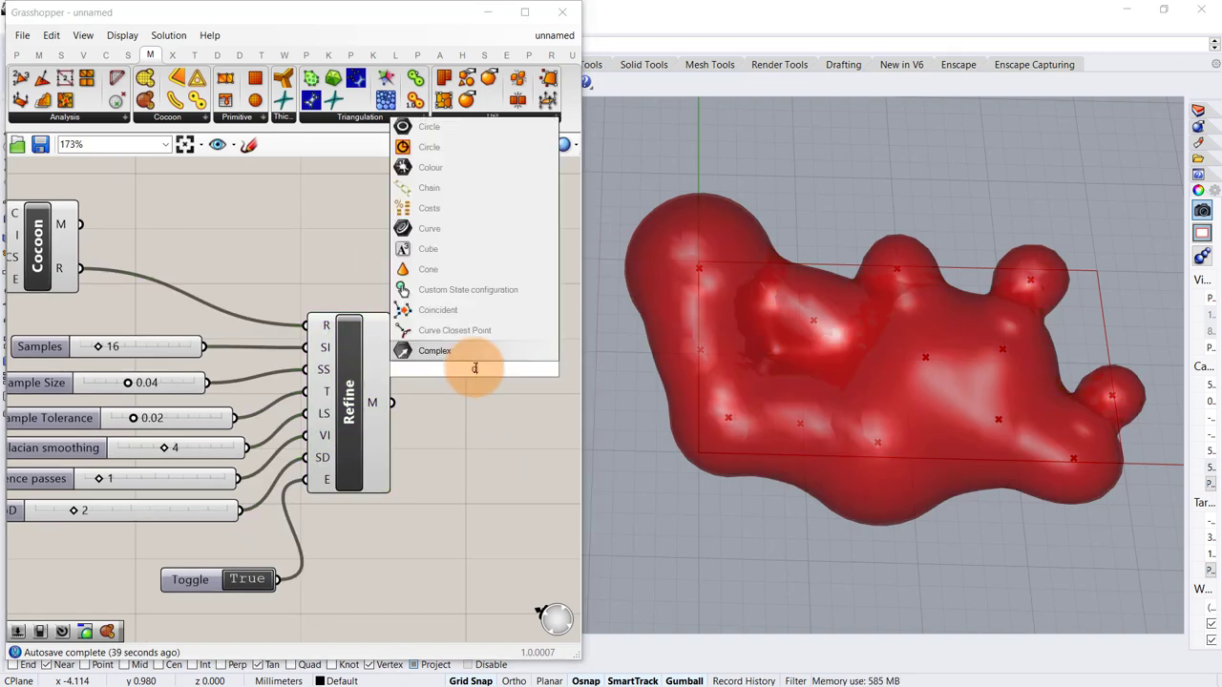
pyautogui.write('ust')
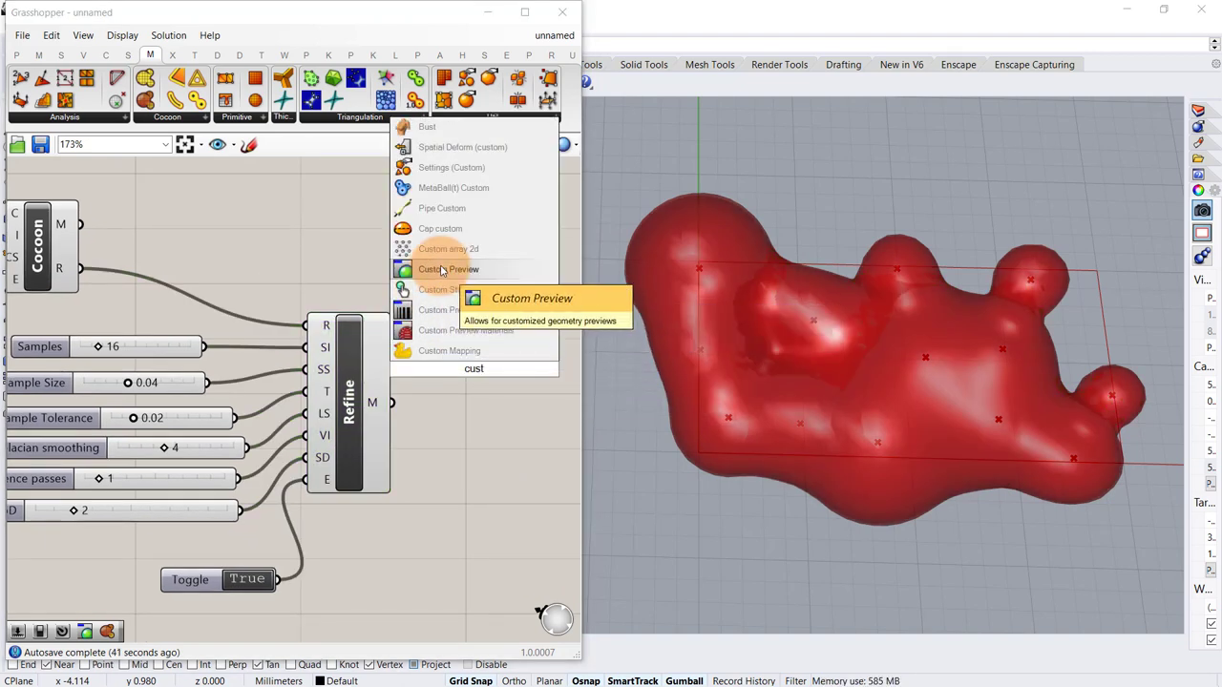
pyautogui.click(441, 270)
pyautogui.moveTo(392, 403); pyautogui.dragTo(526, 400)
pyautogui.click(475, 260)
# Turn off the preview of all components except Custom Preview
pyautogui.scroll(-2, 467, 255)
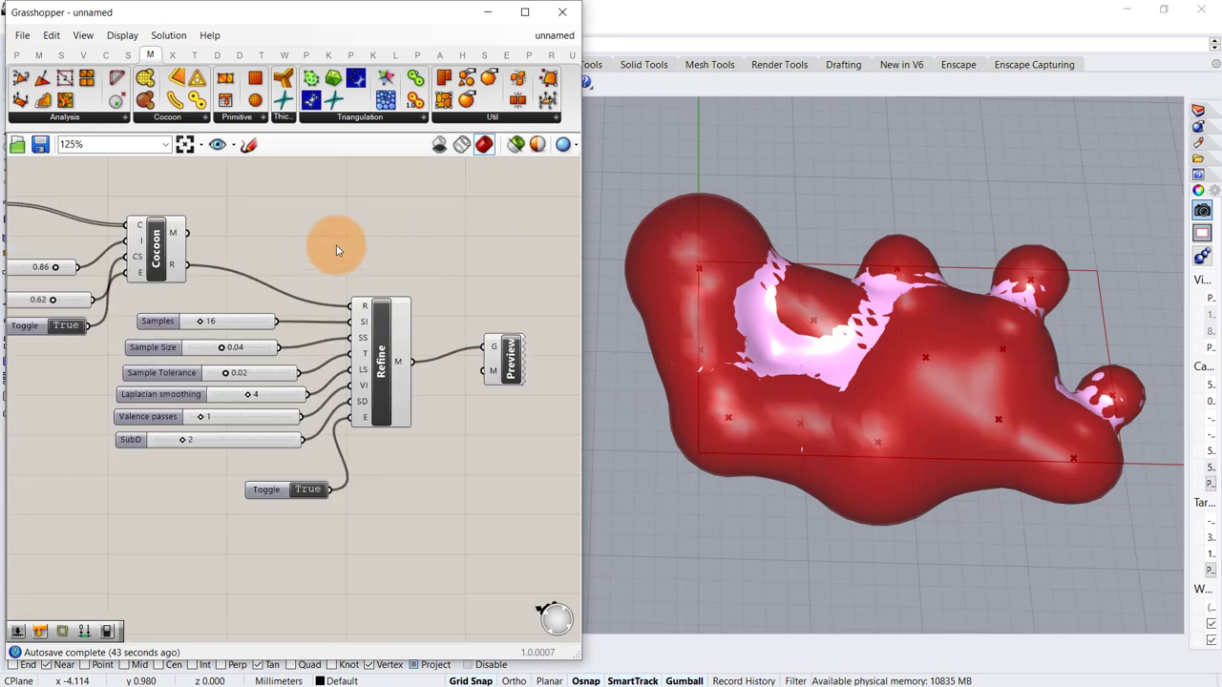
pyautogui.scroll(-6, 403, 292)
pyautogui.moveTo(385, 199); pyautogui.dragTo(168, 456)
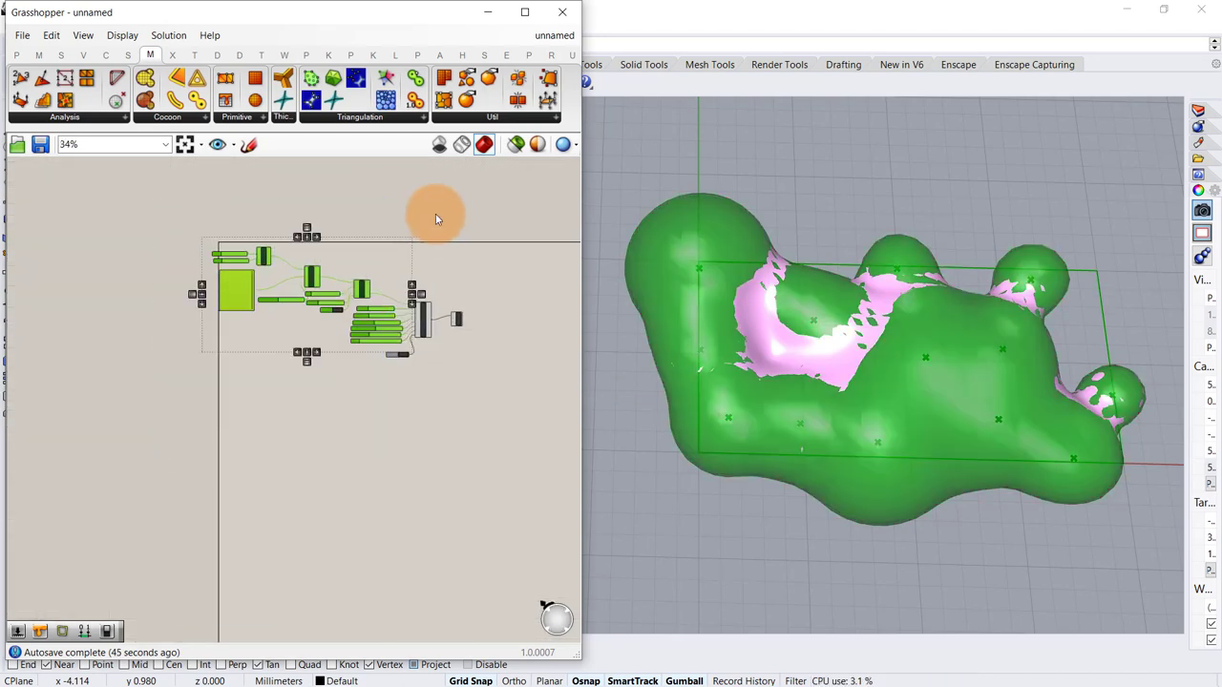
pyautogui.moveTo(435, 214); pyautogui.dragTo(167, 446)
pyautogui.middleClick(201, 410)
pyautogui.click(253, 357)
pyautogui.click(360, 387)
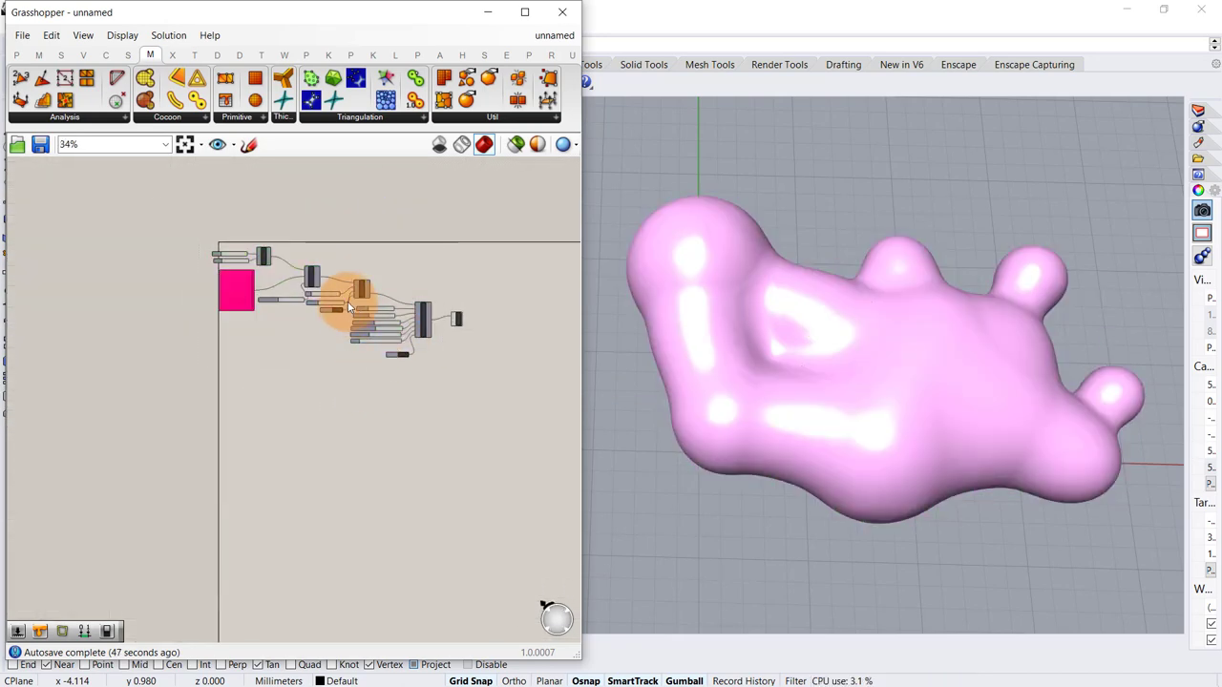
# Adjust the Samples slider feeding Refine's SI input
pyautogui.scroll(6, 489, 299)
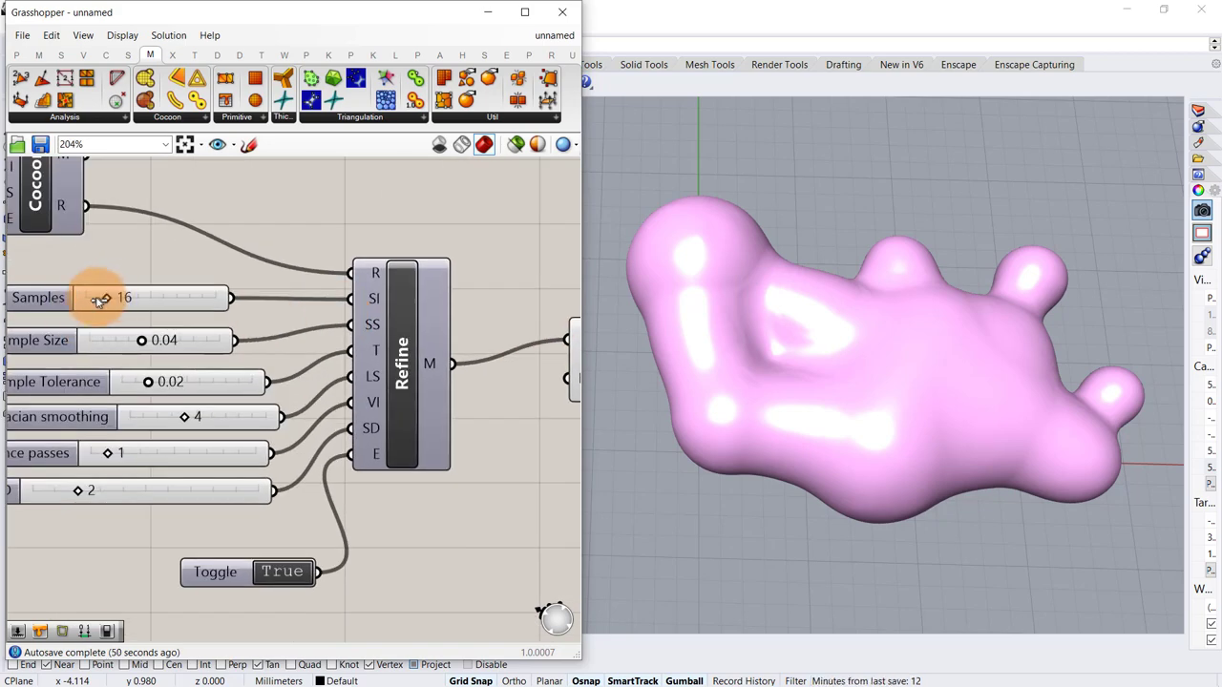
pyautogui.moveTo(101, 295); pyautogui.dragTo(109, 295)
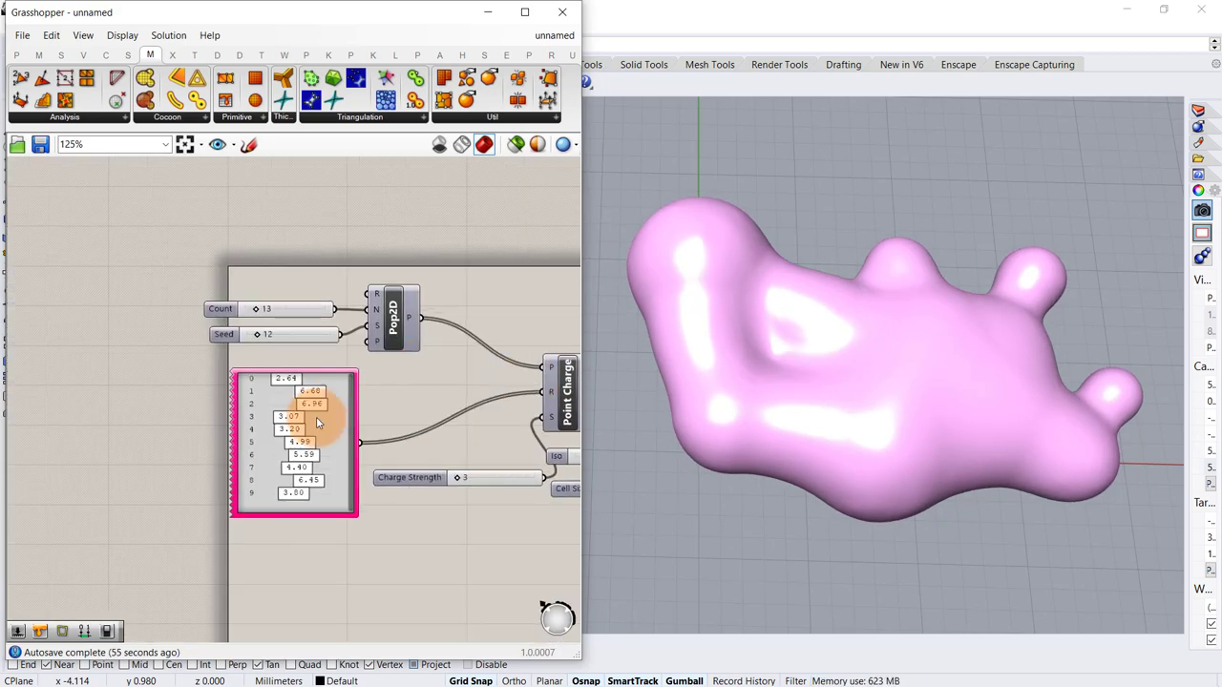
# Set the Pop2D Seed slider to 4 and the Count slider to 12
pyautogui.scroll(3, 316, 423)
pyautogui.moveTo(204, 199)
pyautogui.mouseDown()
pyautogui.moveTo(188, 200)
pyautogui.moveTo(235, 197)
pyautogui.moveTo(183, 196)
pyautogui.mouseUp()
pyautogui.scroll(-4, 853, 390)
pyautogui.moveTo(204, 245); pyautogui.dragTo(191, 244)
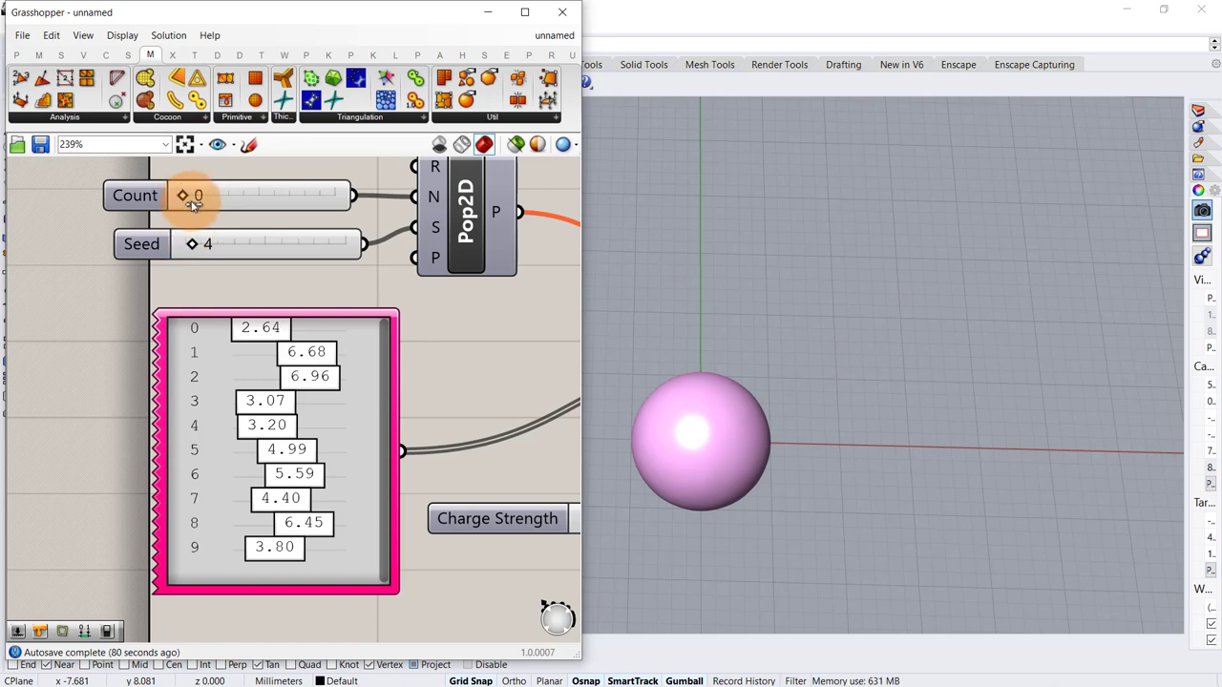
pyautogui.moveTo(191, 202); pyautogui.dragTo(251, 319)
# Set genes 0, 1 and 2 in the Gene Pool to 2.55, 4.34 and 4.56
pyautogui.scroll(2, 192, 199)
pyautogui.scroll(3, 253, 329)
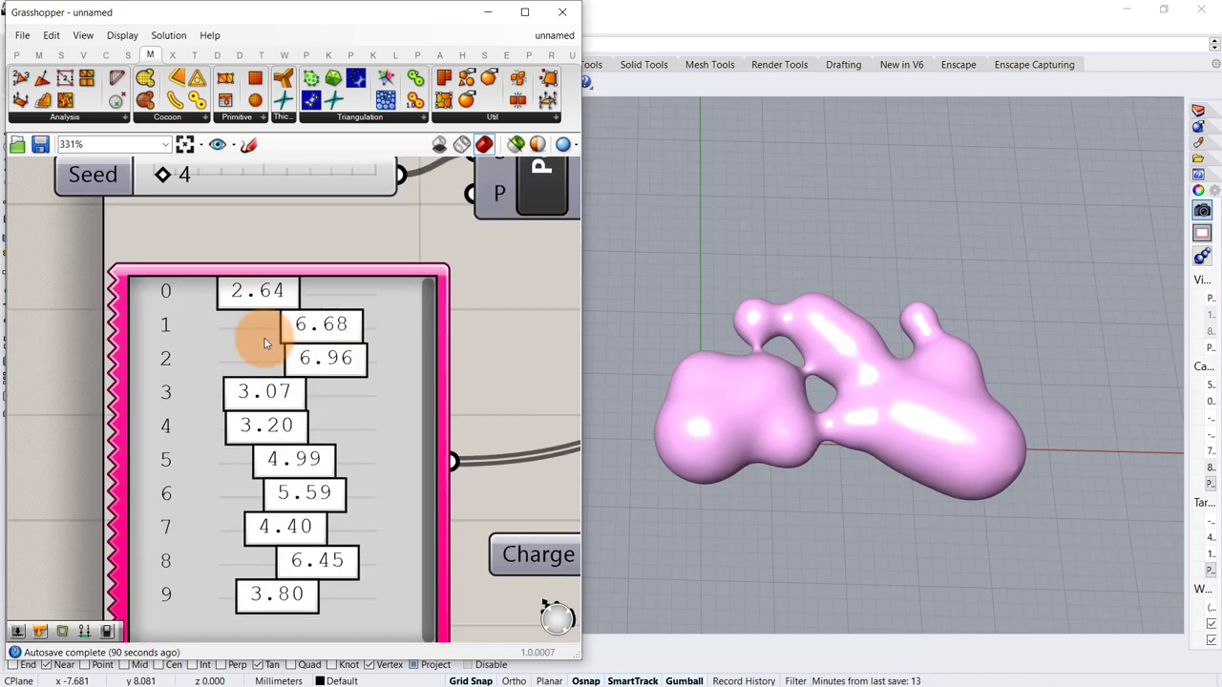
pyautogui.moveTo(304, 331); pyautogui.dragTo(269, 278)
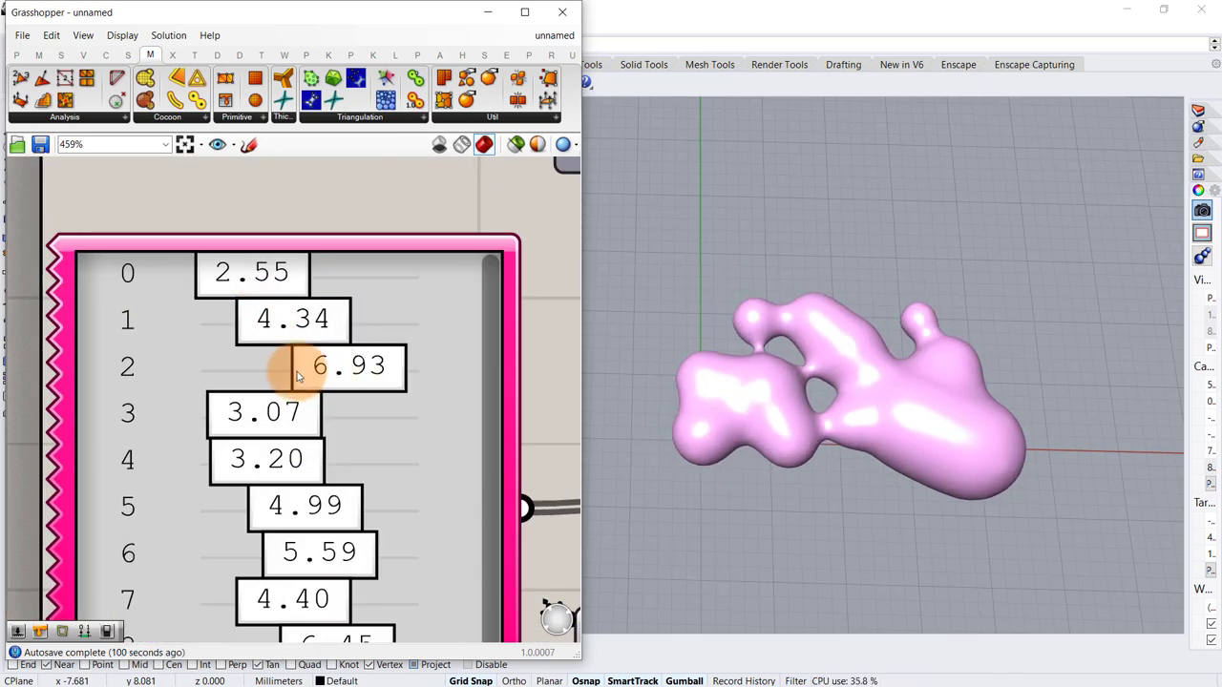
pyautogui.moveTo(297, 373); pyautogui.dragTo(284, 370)
# Set genes 5, 6, 8 and 9 to 5.31, 3.53, 4.83 and 3.08
pyautogui.moveTo(304, 508); pyautogui.dragTo(283, 405, button='right')
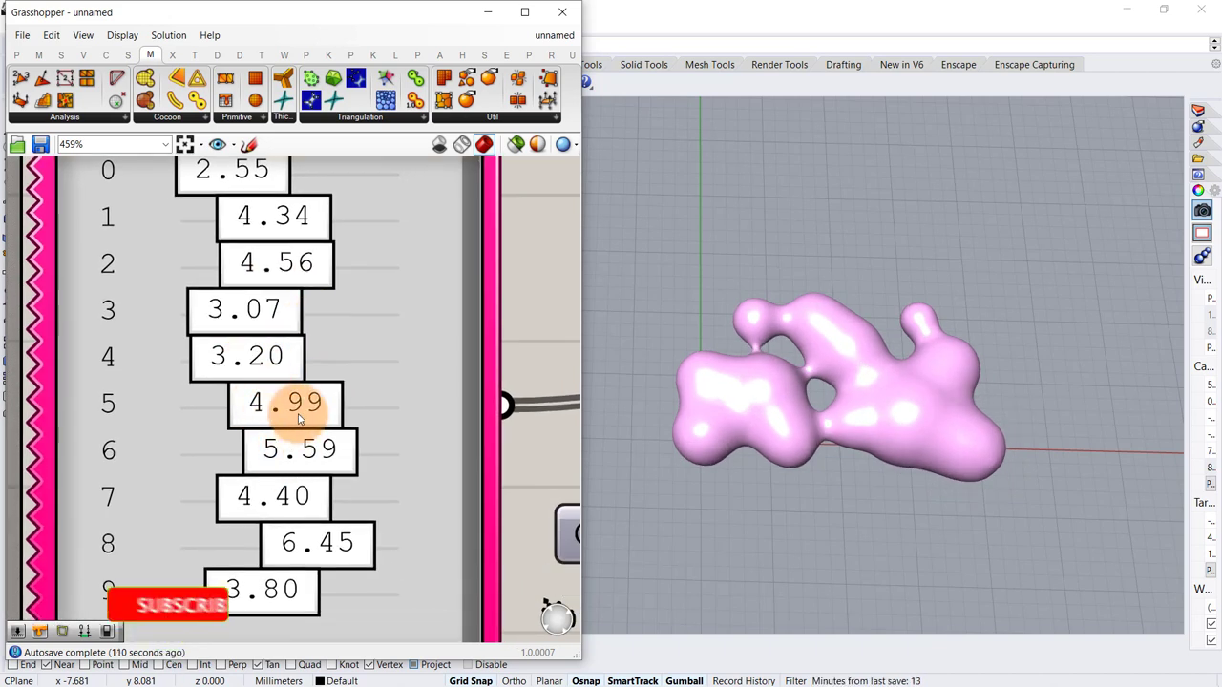
pyautogui.moveTo(297, 412); pyautogui.dragTo(314, 411)
pyautogui.moveTo(297, 454); pyautogui.dragTo(252, 450)
pyautogui.moveTo(292, 540); pyautogui.dragTo(256, 543)
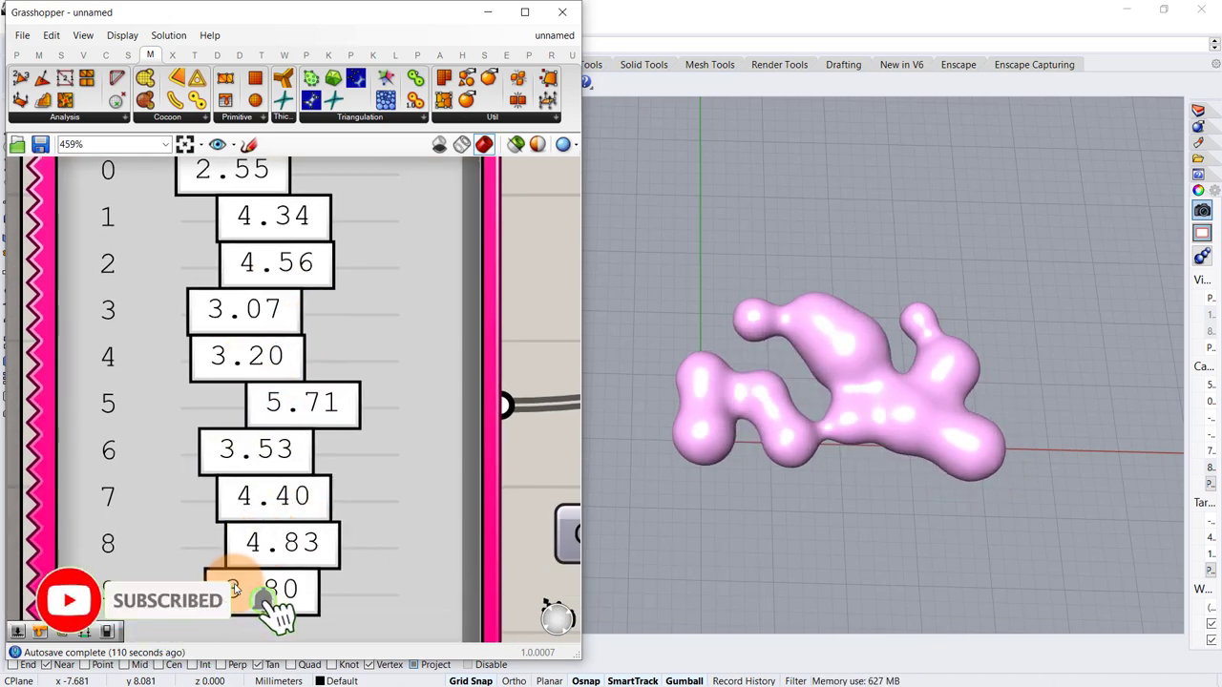
pyautogui.moveTo(240, 583); pyautogui.dragTo(223, 581)
pyautogui.moveTo(312, 416)
pyautogui.mouseDown()
pyautogui.moveTo(295, 418)
pyautogui.moveTo(306, 418)
pyautogui.mouseUp()
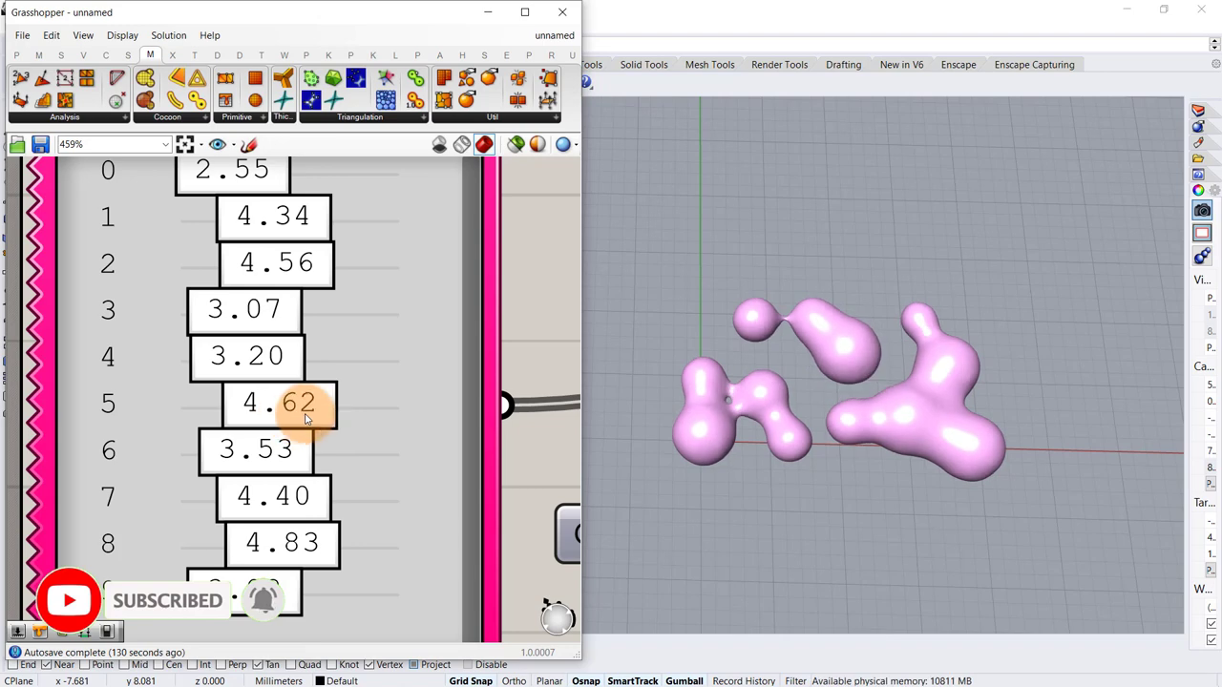
# Set the Seed slider to 24, try a Count of 26, and lower the Count to 9
pyautogui.scroll(-2, 310, 338)
pyautogui.moveTo(287, 229); pyautogui.dragTo(307, 501, button='right')
pyautogui.scroll(1, 193, 321)
pyautogui.moveTo(207, 385); pyautogui.dragTo(235, 382)
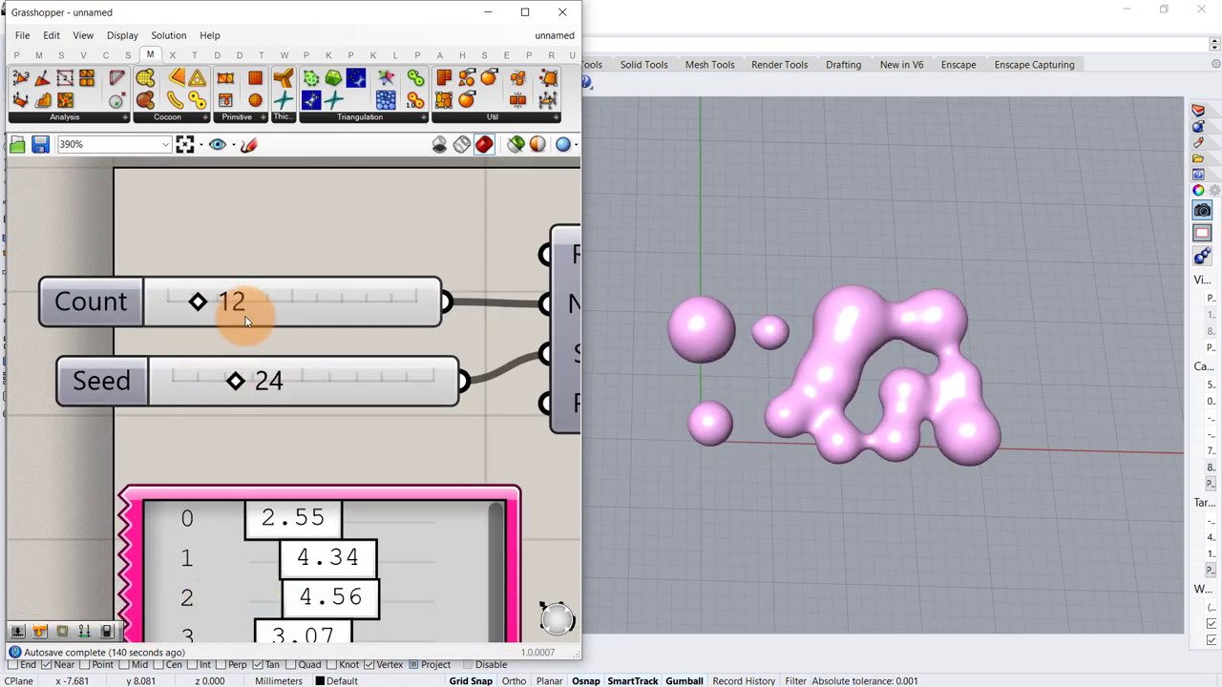
pyautogui.moveTo(217, 306); pyautogui.dragTo(314, 382)
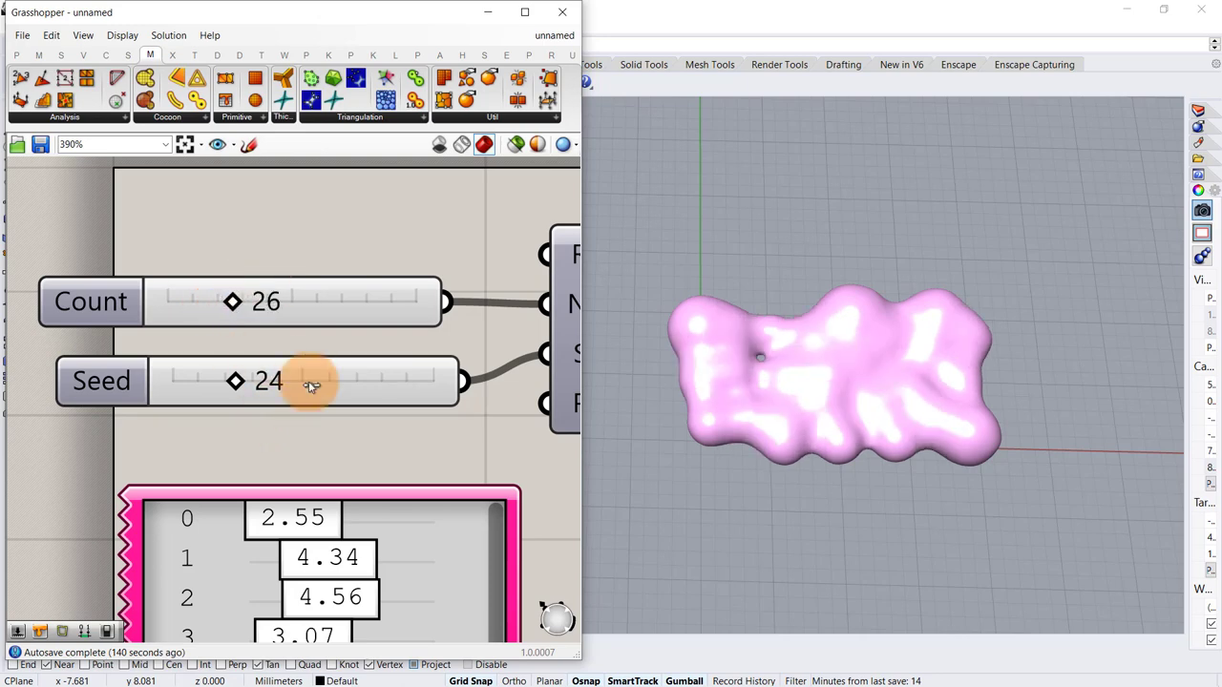
pyautogui.scroll(-4, 272, 306)
pyautogui.moveTo(223, 224); pyautogui.dragTo(207, 228)
# Raise genes 3 and 4 in the Gene Pool to 4.97 and 4.94
pyautogui.moveTo(313, 500); pyautogui.dragTo(311, 446, button='right')
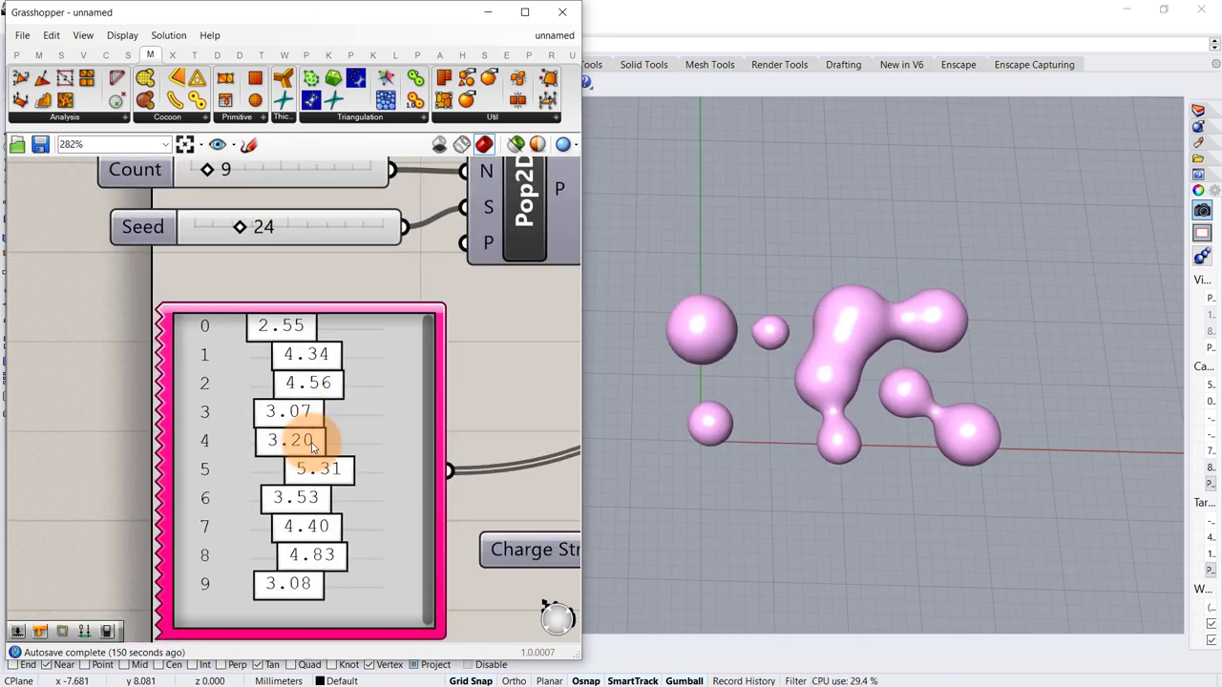
pyautogui.scroll(3, 311, 446)
pyautogui.moveTo(331, 444); pyautogui.dragTo(366, 442)
pyautogui.moveTo(304, 392); pyautogui.dragTo(324, 312)
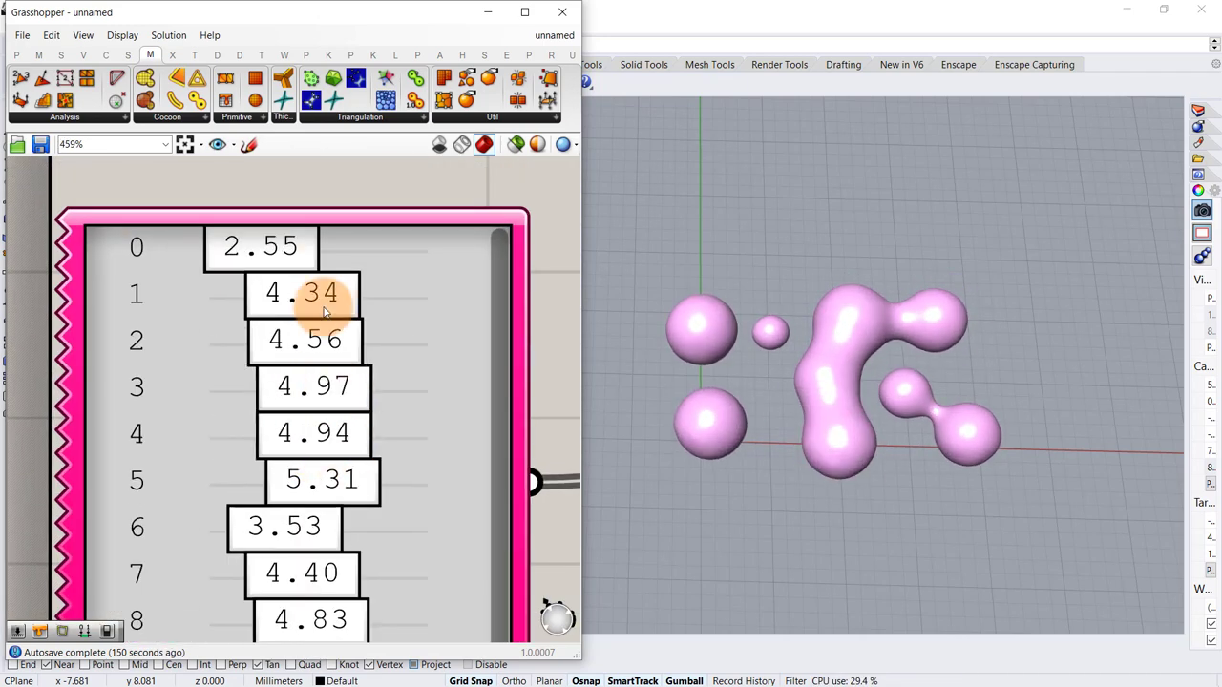